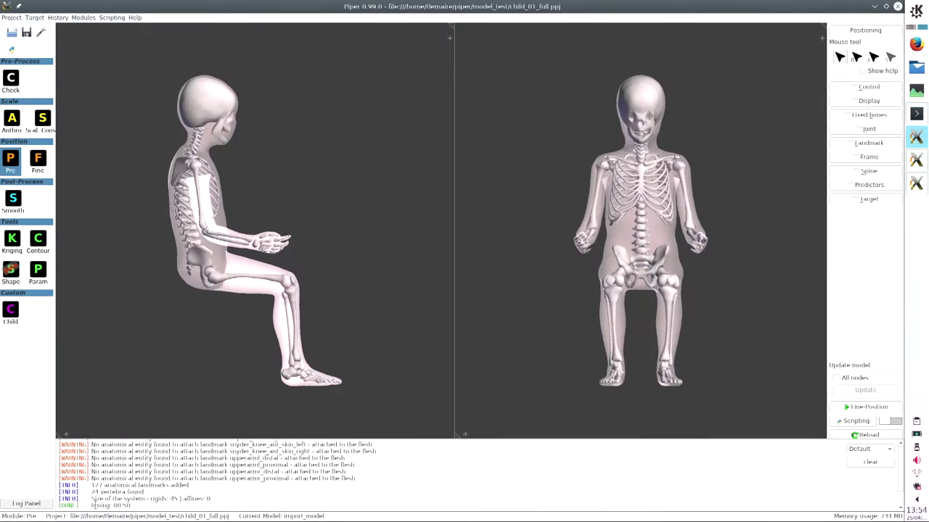
# Step: Collapse the log panel and set the right and left lower limb bones as fixed
pyautogui.doubleClick(132, 439)
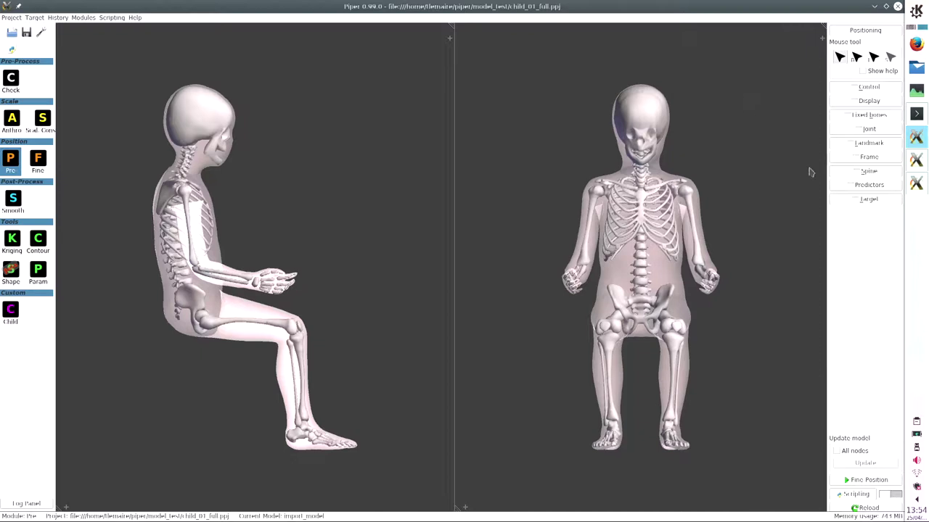
pyautogui.click(869, 116)
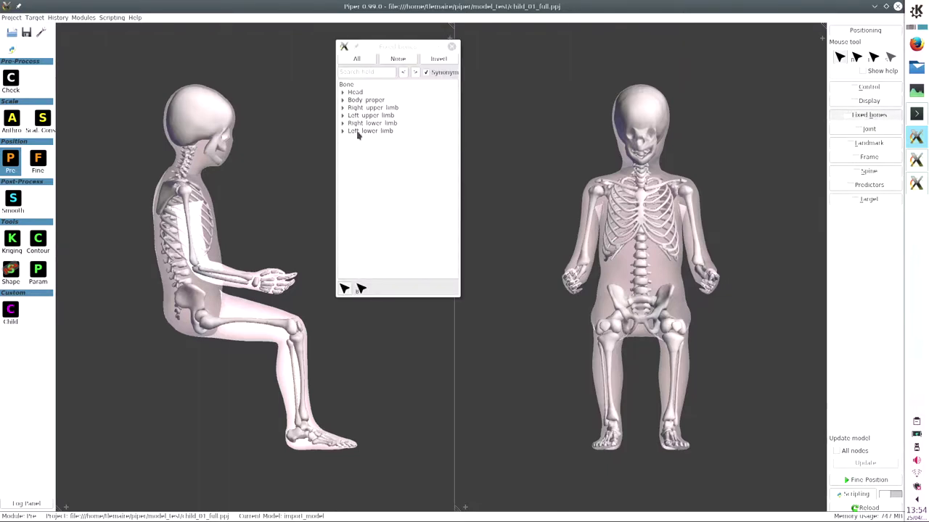
pyautogui.click(358, 131)
pyautogui.keyDown('ctrl'); pyautogui.click(357, 123); pyautogui.keyUp('ctrl')
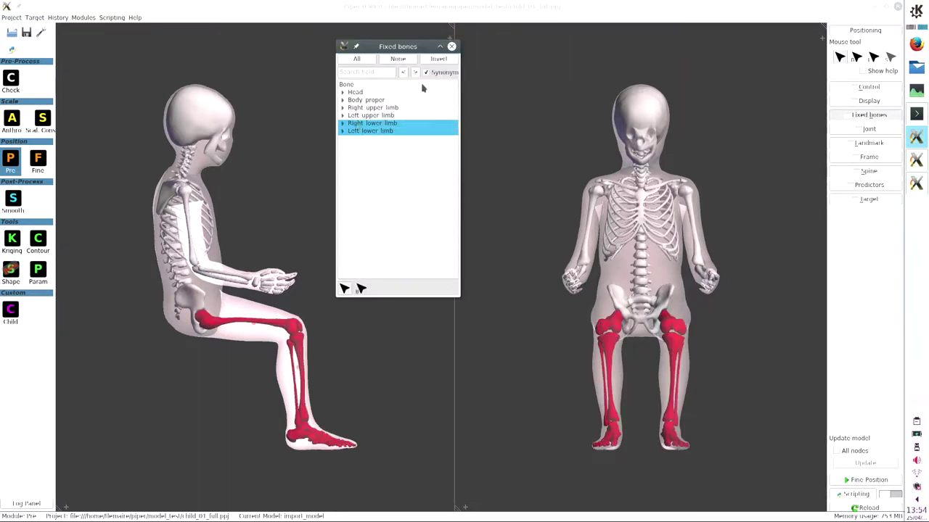
pyautogui.click(451, 46)
# Step: Add a relative frame controller from W_Origin to the Skull with x and y constrained
pyautogui.moveTo(372, 278); pyautogui.dragTo(290, 302)
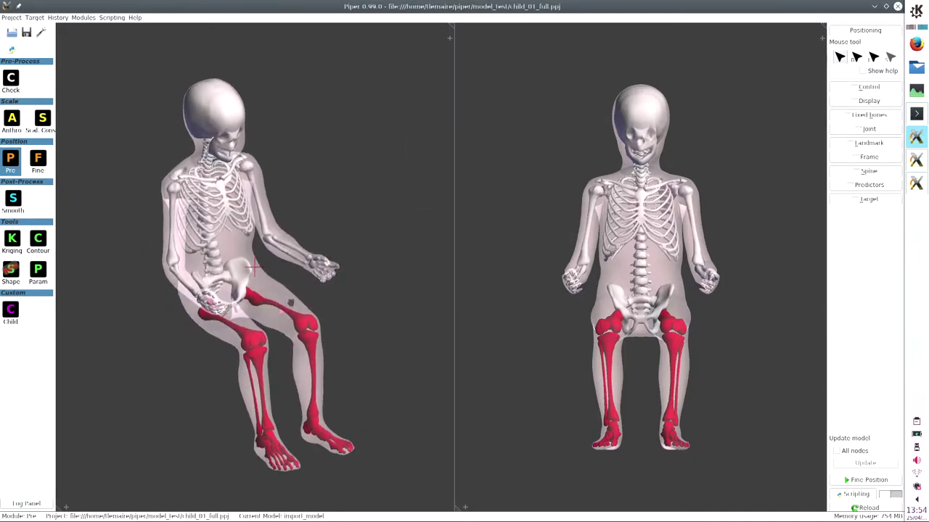
pyautogui.click(863, 160)
pyautogui.moveTo(295, 148); pyautogui.dragTo(468, 124)
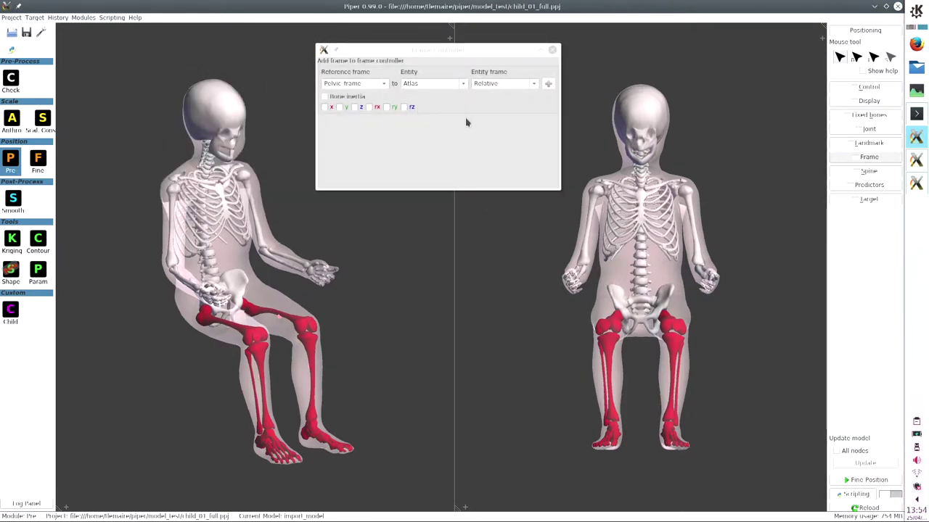
pyautogui.click(365, 83)
pyautogui.doubleClick(365, 83)
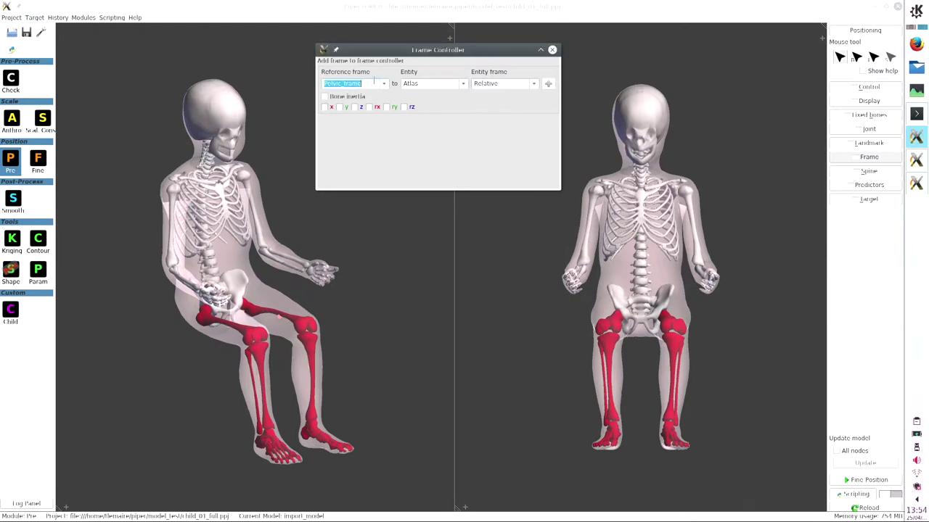
pyautogui.click(382, 84)
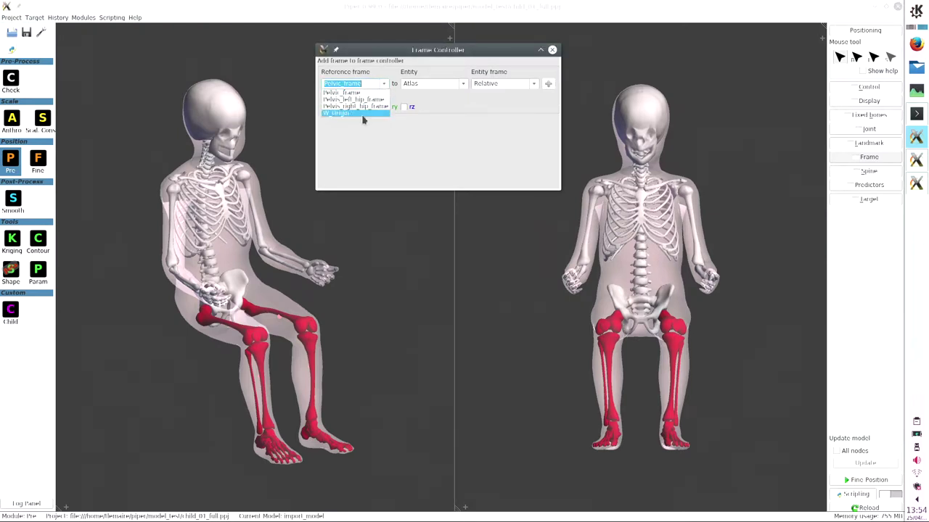
pyautogui.click(364, 114)
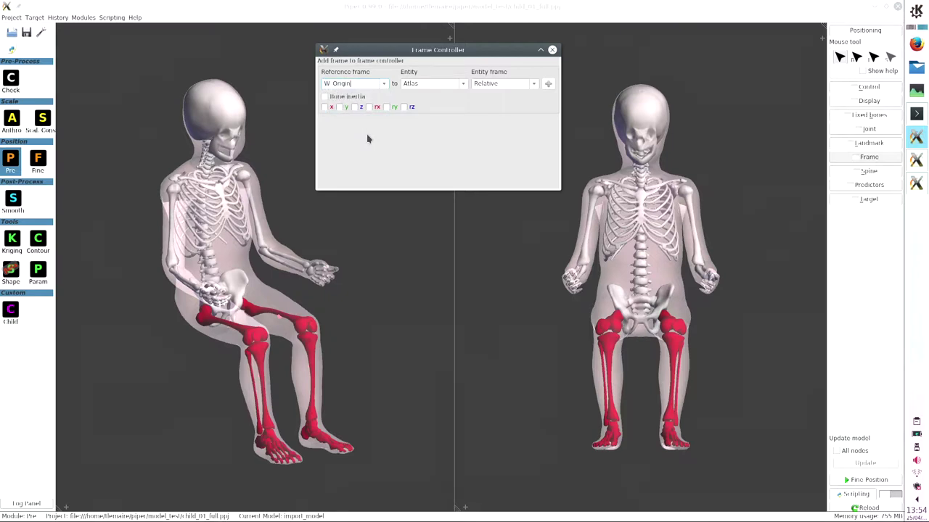
pyautogui.doubleClick(430, 84)
pyautogui.click(324, 107)
pyautogui.click(338, 106)
pyautogui.click(548, 84)
pyautogui.keyDown('alt'); pyautogui.moveTo(540, 117); pyautogui.dragTo(554, 117, button='right'); pyautogui.keyUp('alt')
# Step: Show the skull controller's frames and switch the bones to wireframe display
pyautogui.moveTo(343, 249); pyautogui.dragTo(268, 254)
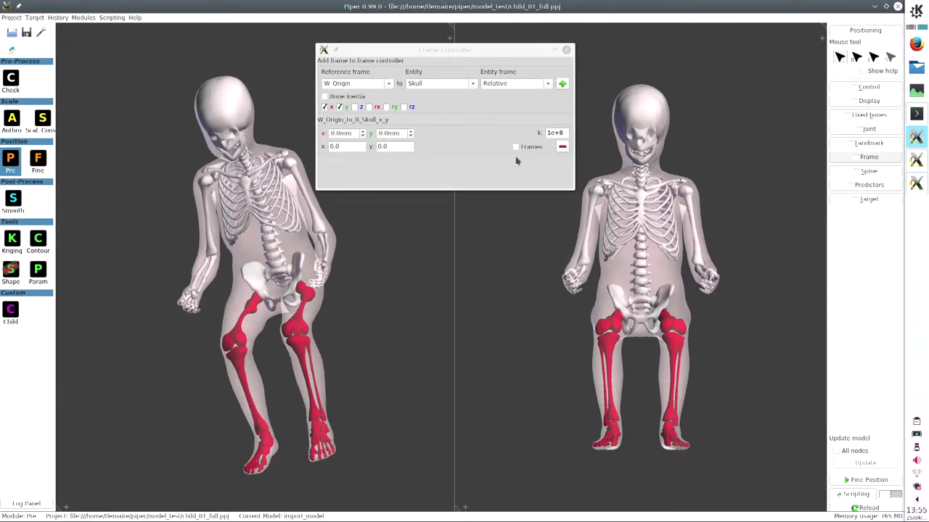
pyautogui.click(516, 147)
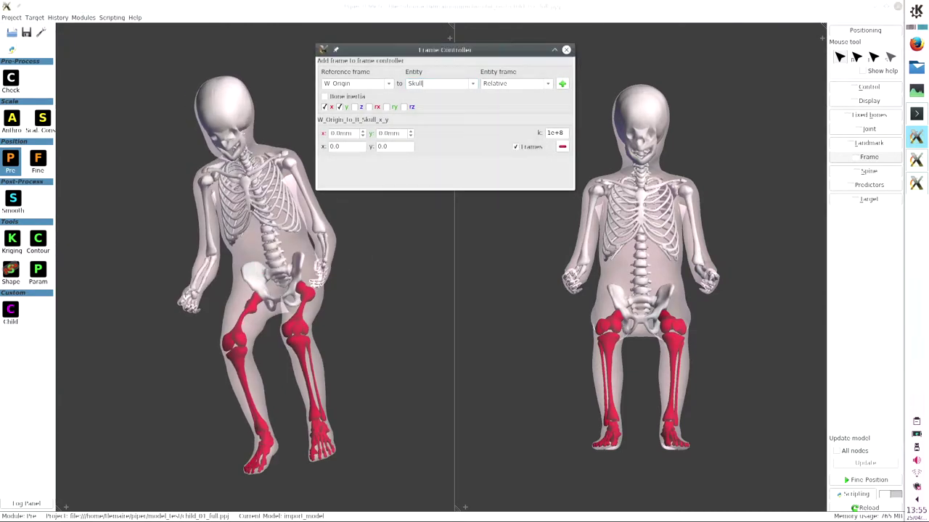
pyautogui.click(848, 103)
pyautogui.click(324, 271)
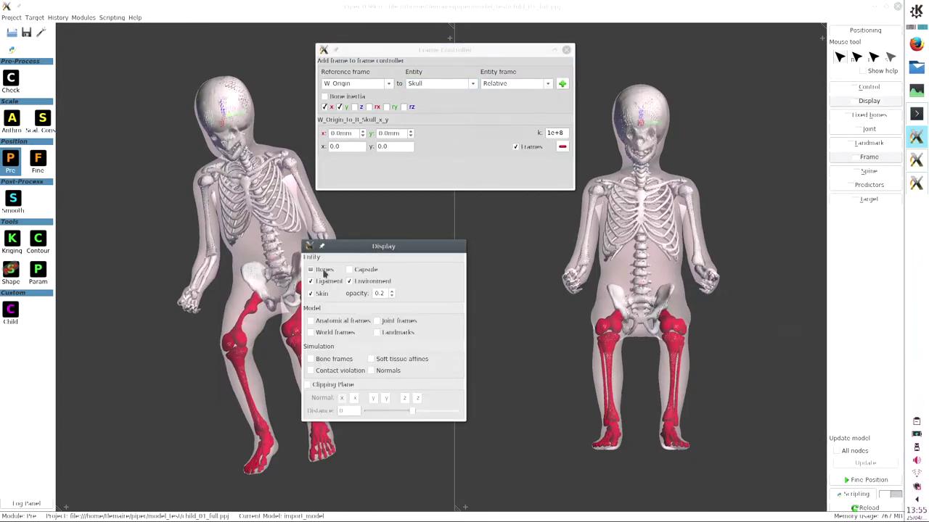
pyautogui.press('Escape')
pyautogui.moveTo(274, 213); pyautogui.dragTo(145, 218)
pyautogui.moveTo(290, 194); pyautogui.dragTo(280, 190)
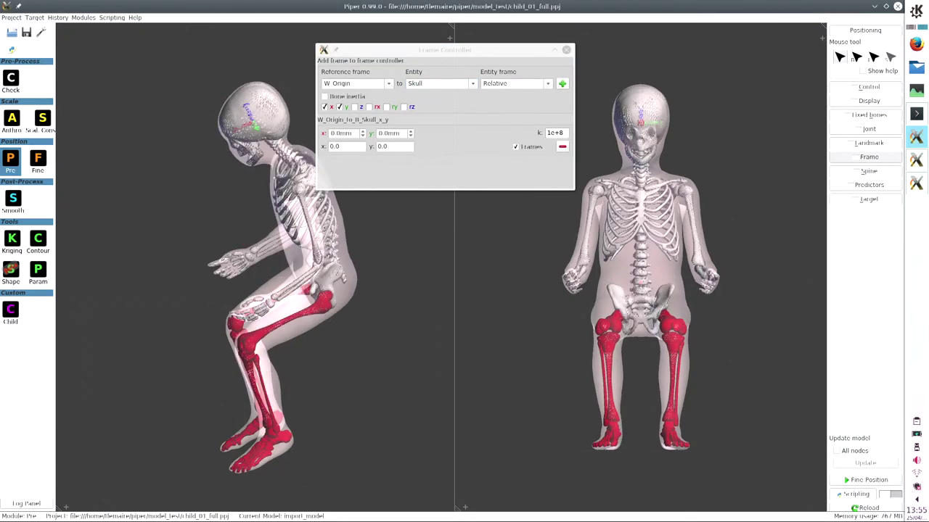
# Step: Set the skull controller's x target to 150 mm and turn off collision for the positioning simulation
pyautogui.click(331, 134)
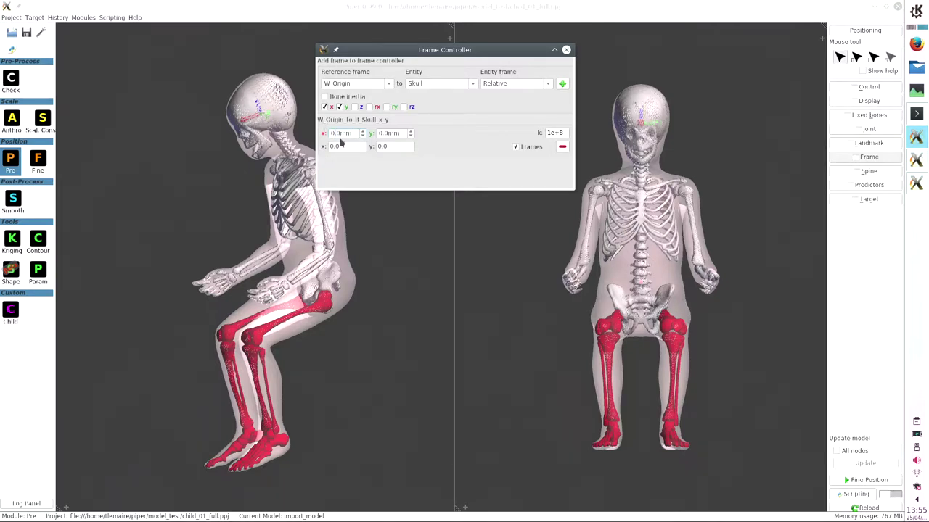
pyautogui.moveTo(486, 134); pyautogui.dragTo(494, 123)
pyautogui.click(874, 87)
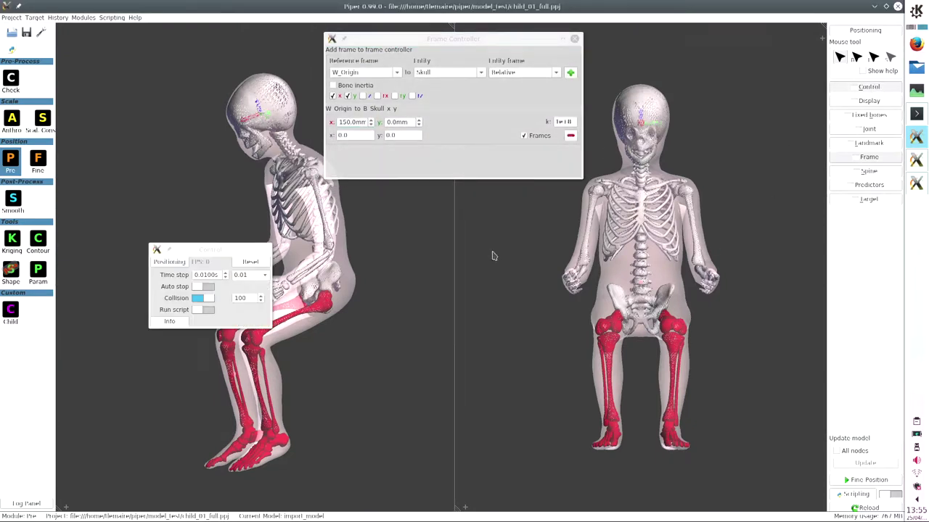
pyautogui.moveTo(202, 259); pyautogui.dragTo(453, 358)
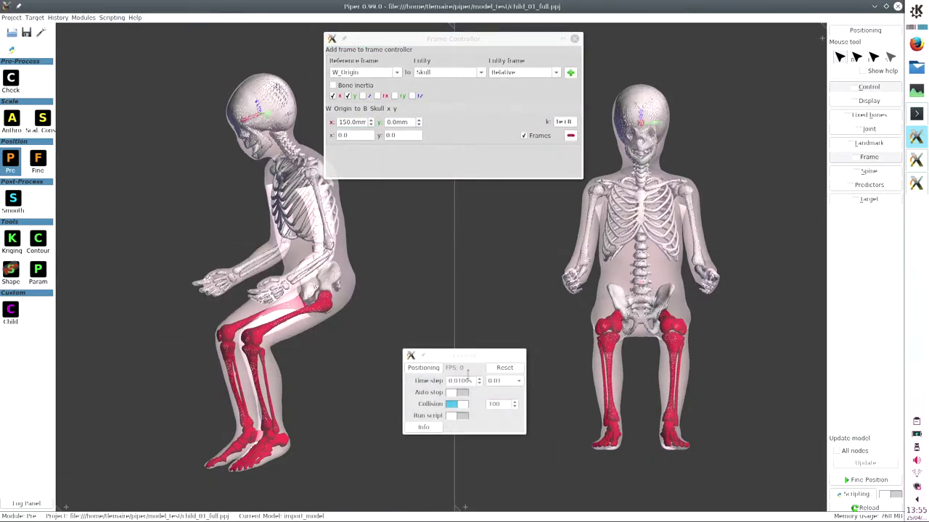
pyautogui.click(455, 408)
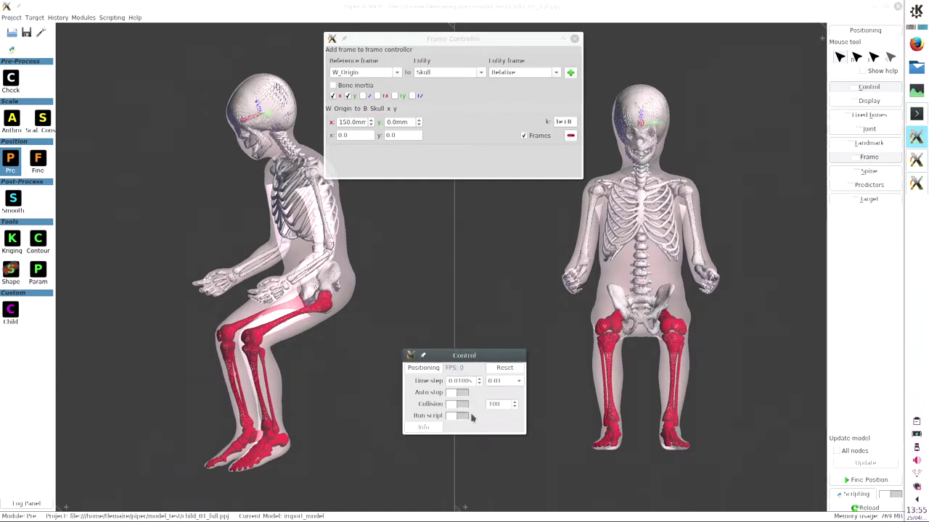
# Step: Run the positioning simulation until the skull reaches its x target, and stop it
pyautogui.moveTo(347, 364); pyautogui.dragTo(331, 365)
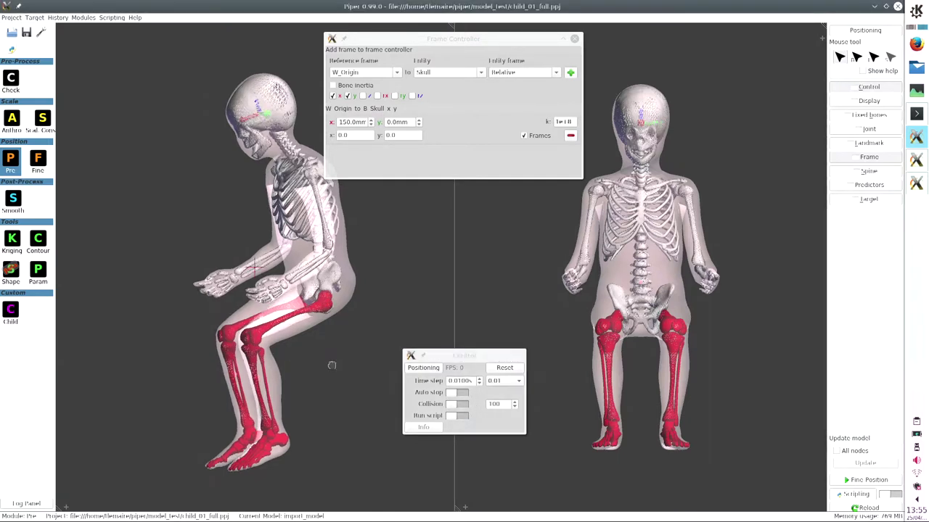
pyautogui.click(424, 368)
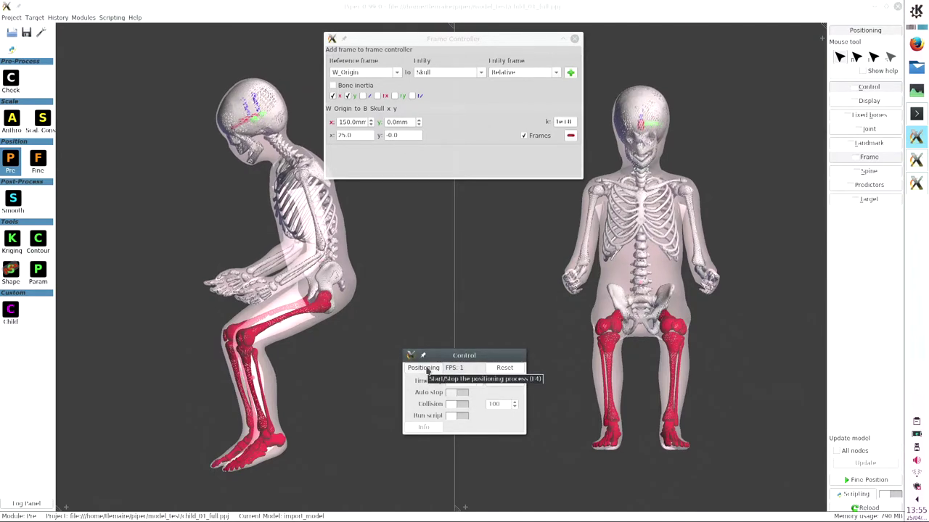
pyautogui.click(328, 329)
pyautogui.press('1')
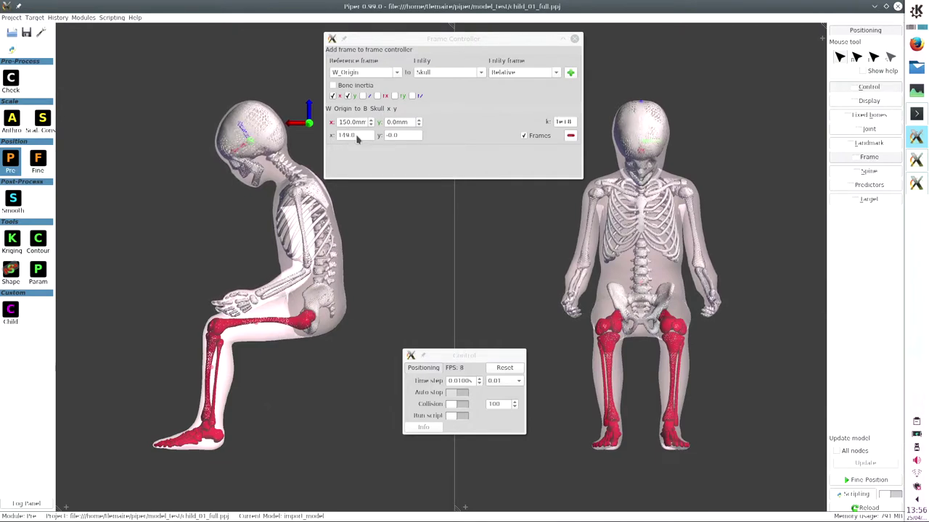
pyautogui.click(424, 369)
# Step: Add a second W_Origin to Skull frame controller constraining only the rotations rx, ry and rz
pyautogui.moveTo(478, 177); pyautogui.dragTo(481, 242)
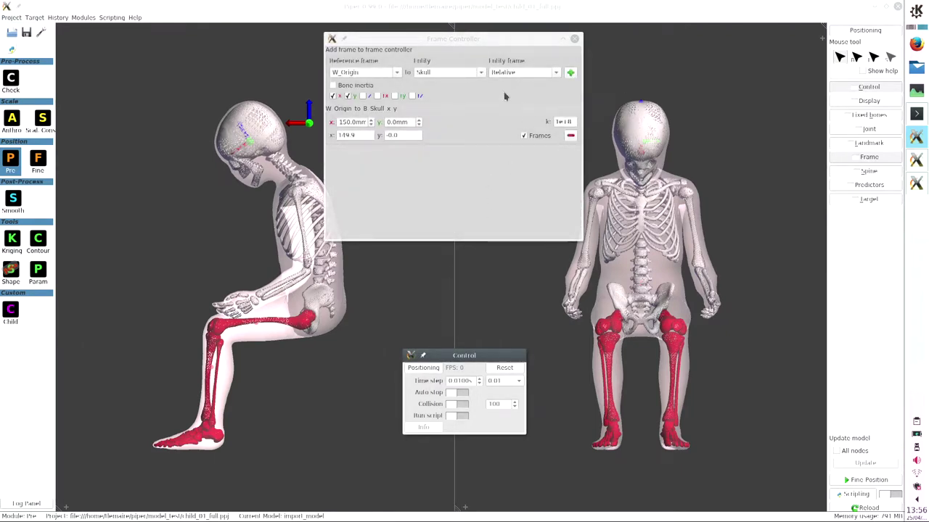
pyautogui.click(348, 95)
pyautogui.click(332, 95)
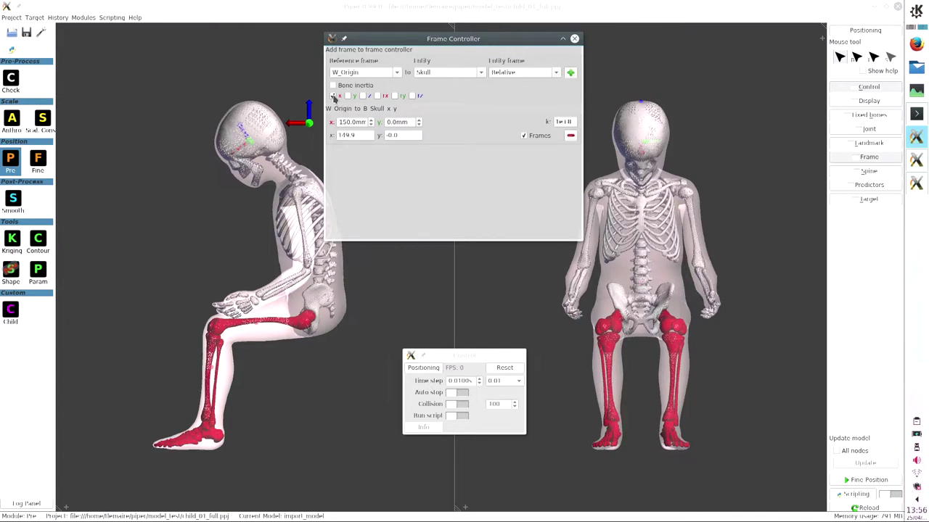
pyautogui.click(394, 96)
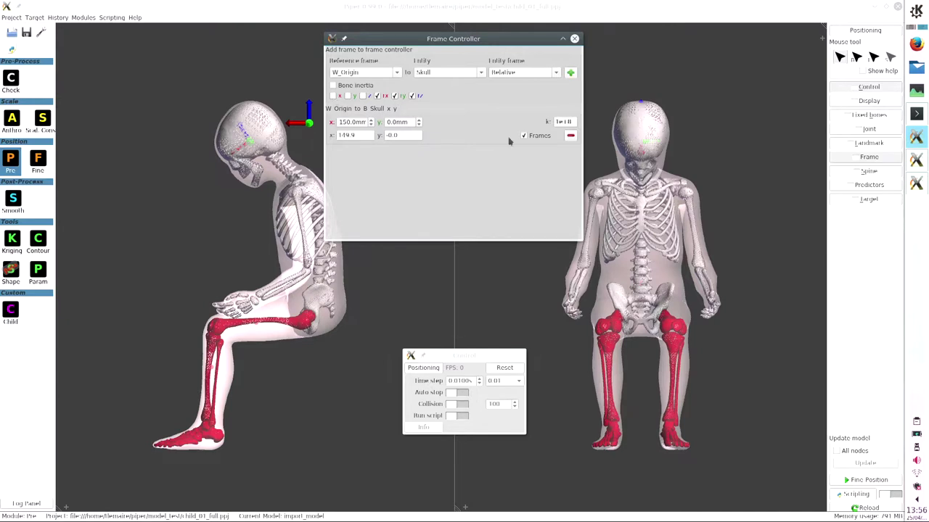
pyautogui.click(570, 72)
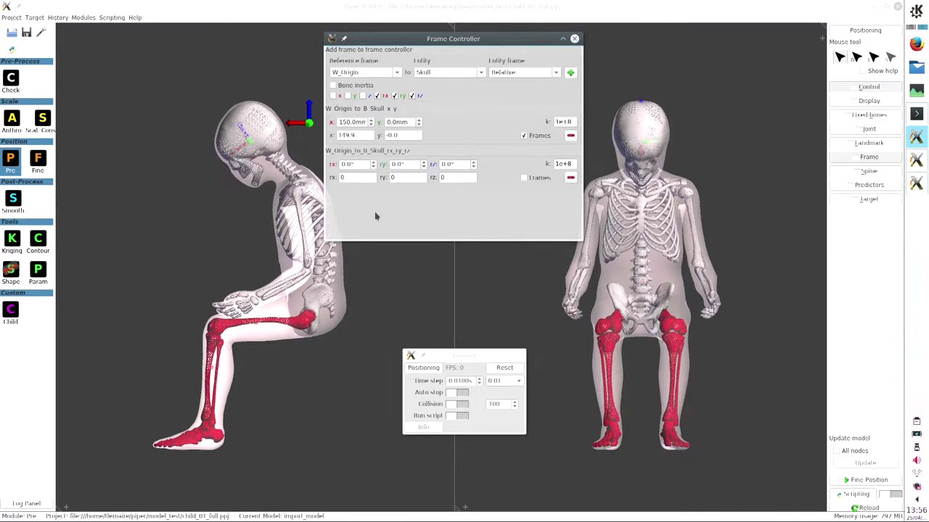
# Step: Run the positioning with the skull's ry target at 10°, and change that target to -10°
pyautogui.doubleClick(404, 165)
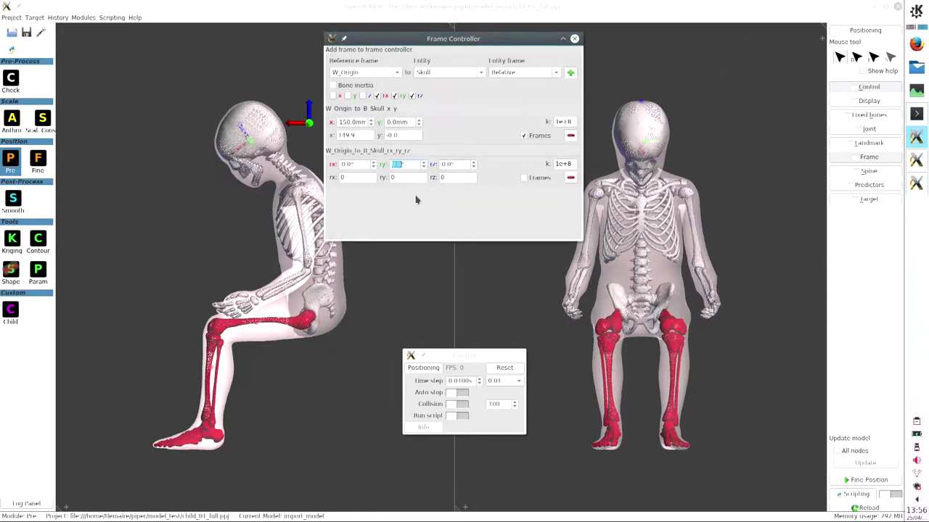
pyautogui.click(428, 368)
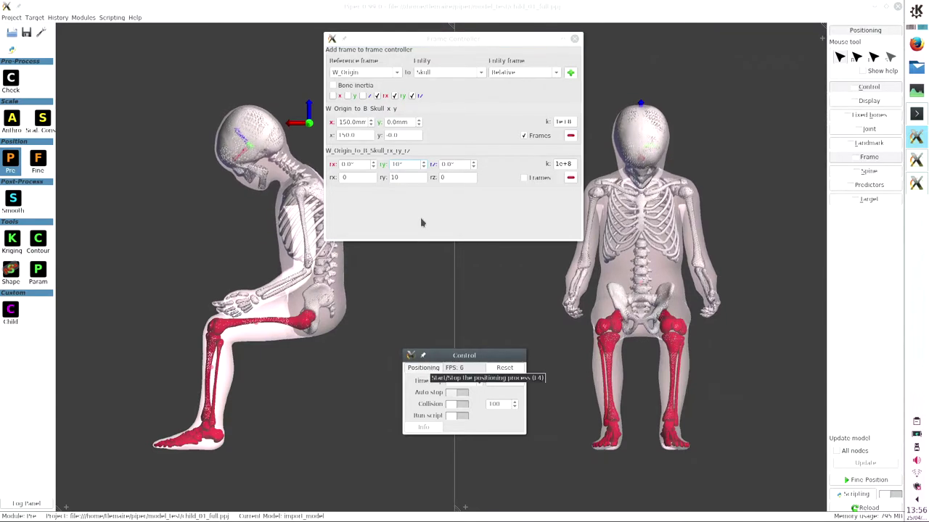
pyautogui.click(396, 169)
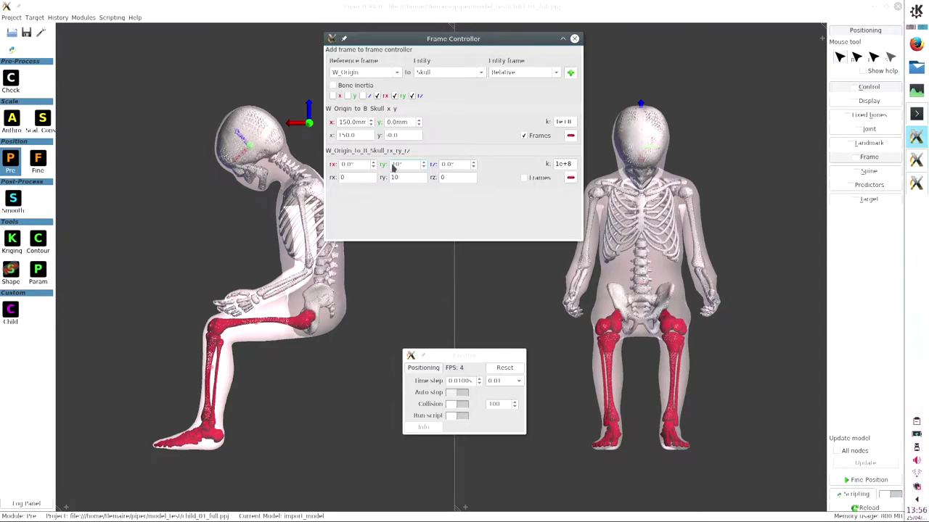
pyautogui.write('-')
pyautogui.click(425, 369)
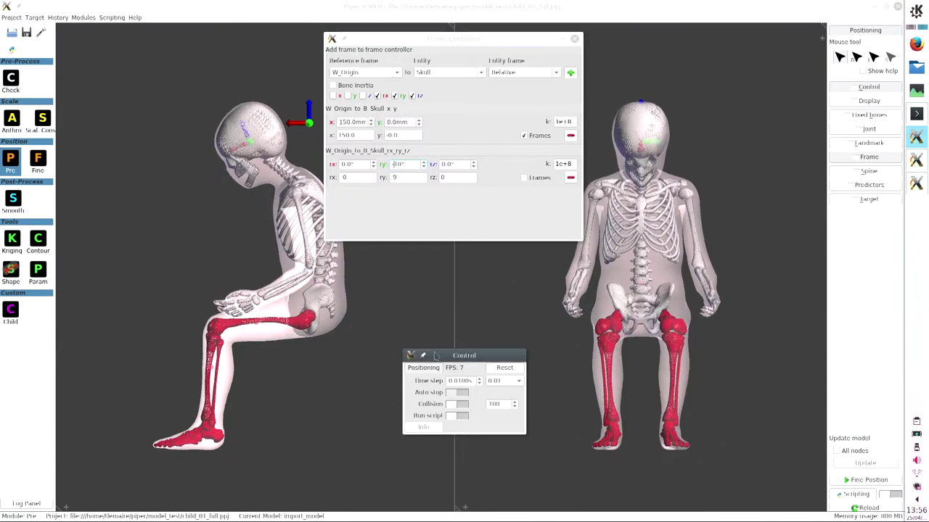
# Step: Run the positioning with the skull's rz target at 10°, raise it to 20° and stop the simulation
pyautogui.click(452, 166)
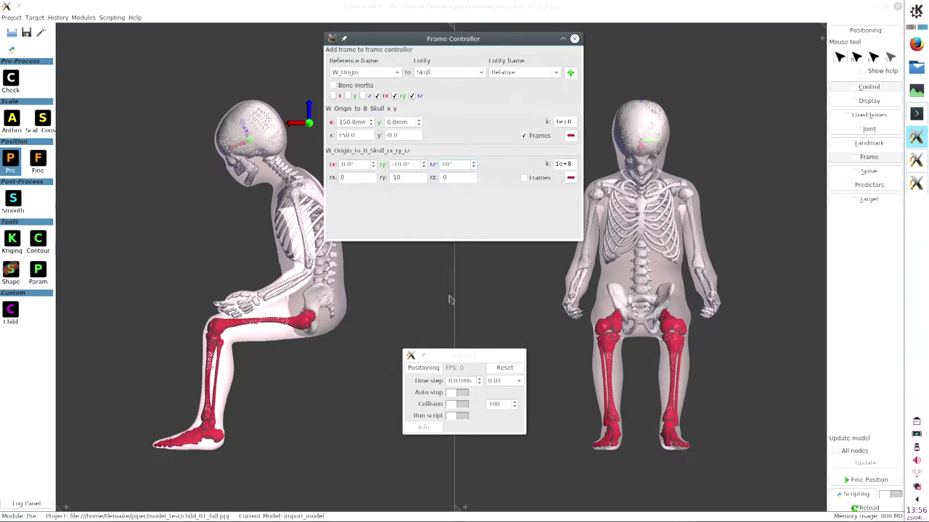
pyautogui.click(424, 368)
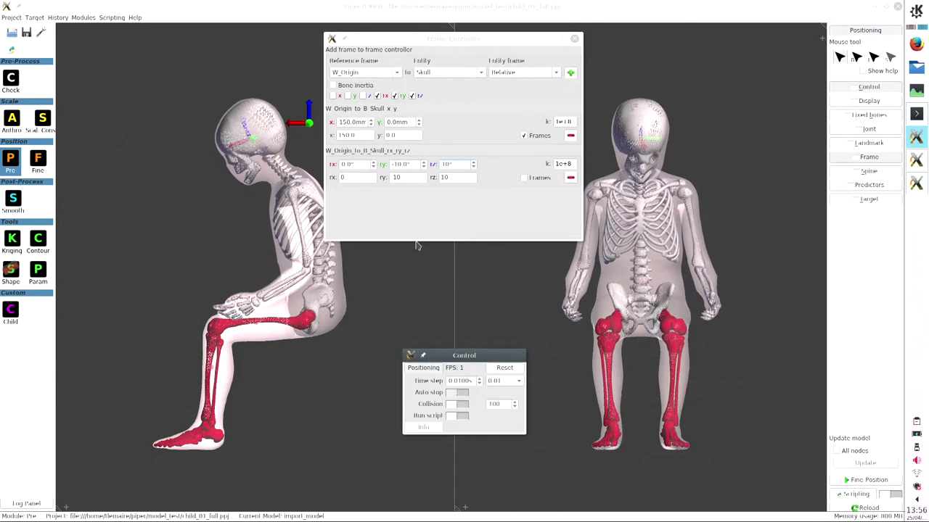
pyautogui.doubleClick(453, 166)
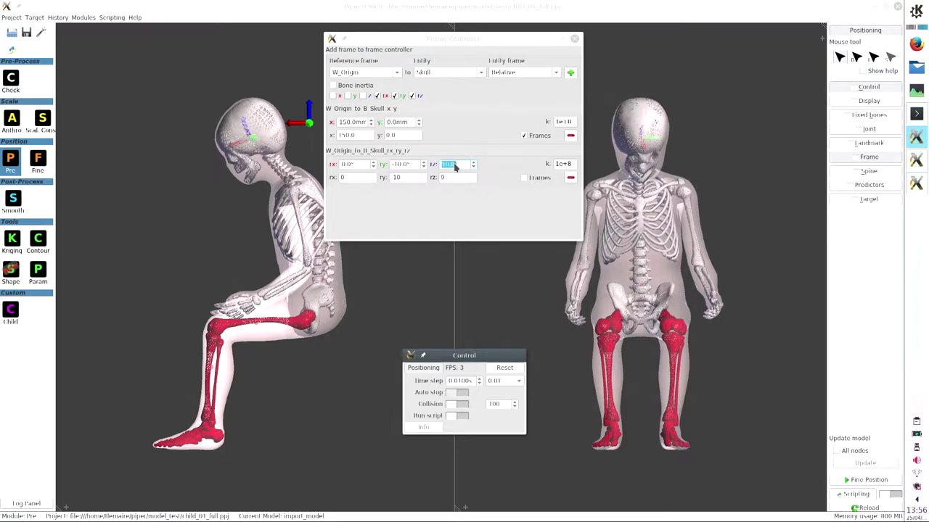
pyautogui.scroll(10, 454, 167)
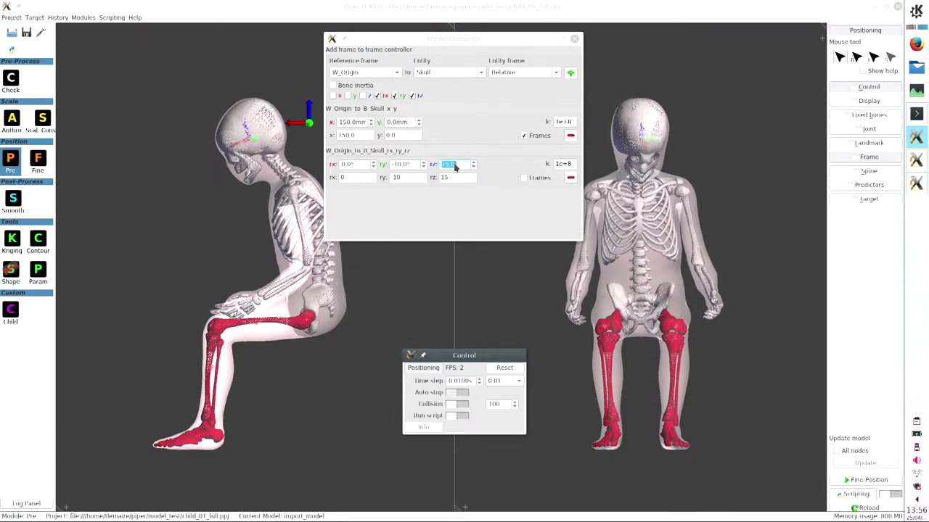
pyautogui.click(425, 369)
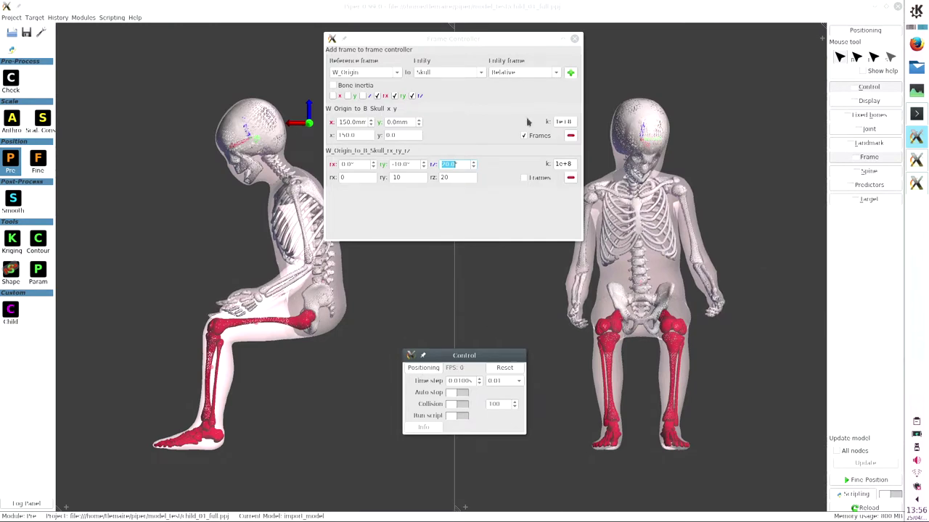
# Step: Close the frame controller, open the landmark controller and display the model's landmarks for picking
pyautogui.click(574, 41)
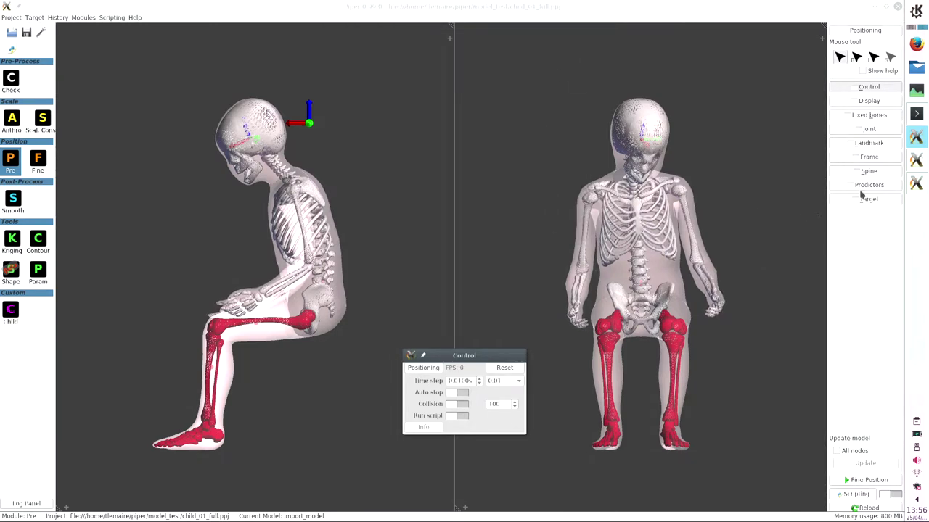
pyautogui.click(864, 146)
pyautogui.moveTo(630, 400); pyautogui.dragTo(460, 111)
pyautogui.moveTo(340, 305); pyautogui.dragTo(368, 321)
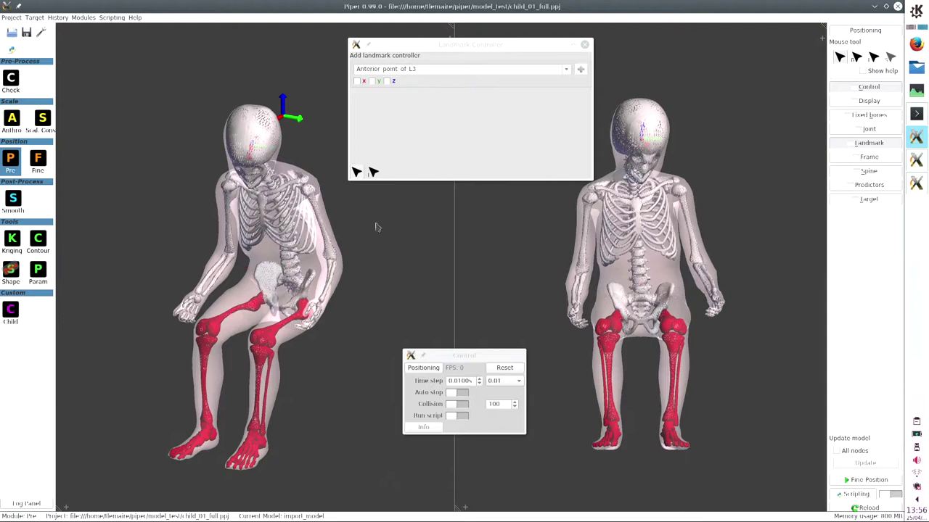
pyautogui.click(374, 173)
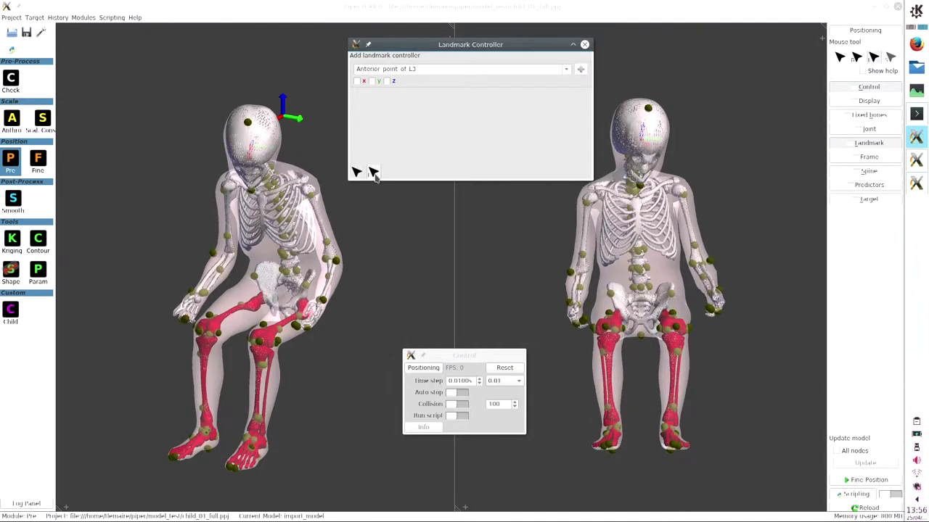
# Step: Add a landmark controller for the forearml_distal landmark constraining x, y and z
pyautogui.moveTo(313, 352); pyautogui.dragTo(353, 376)
pyautogui.scroll(2, 336, 326)
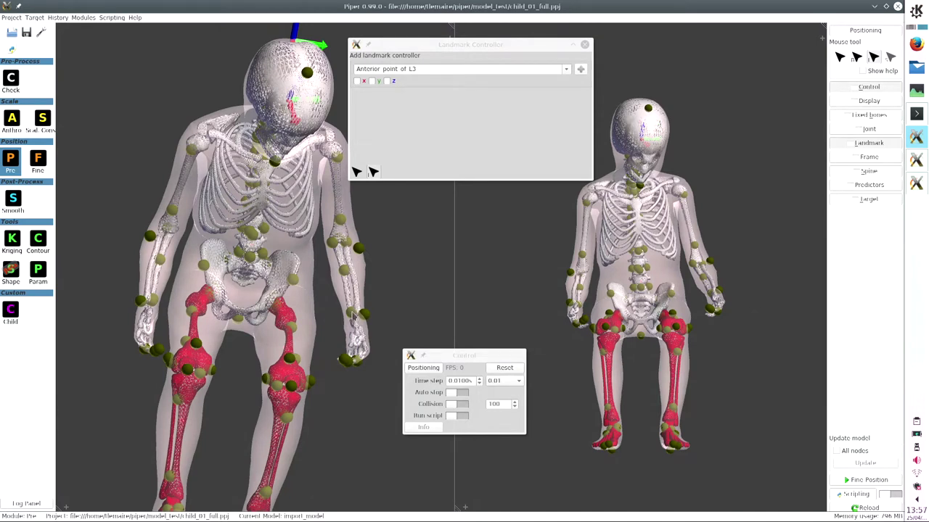
pyautogui.click(352, 313)
pyautogui.click(362, 82)
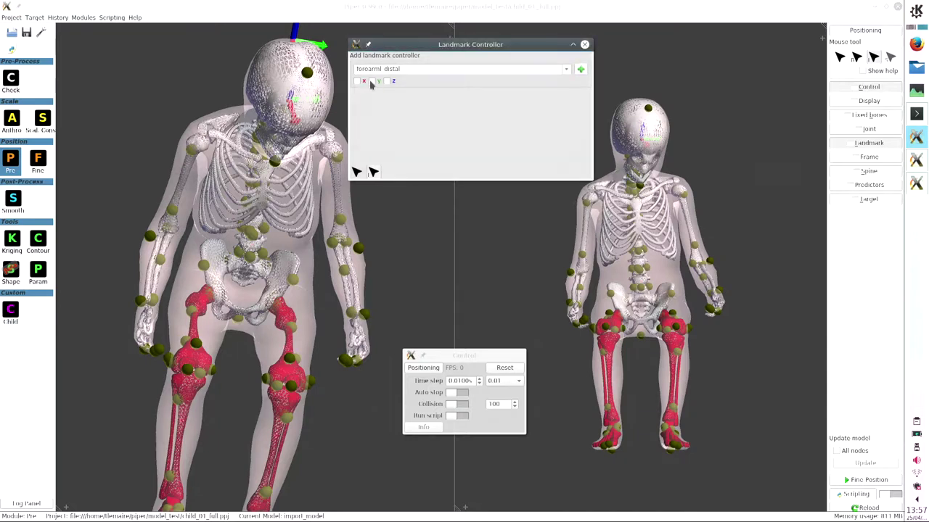
pyautogui.click(373, 81)
pyautogui.click(387, 81)
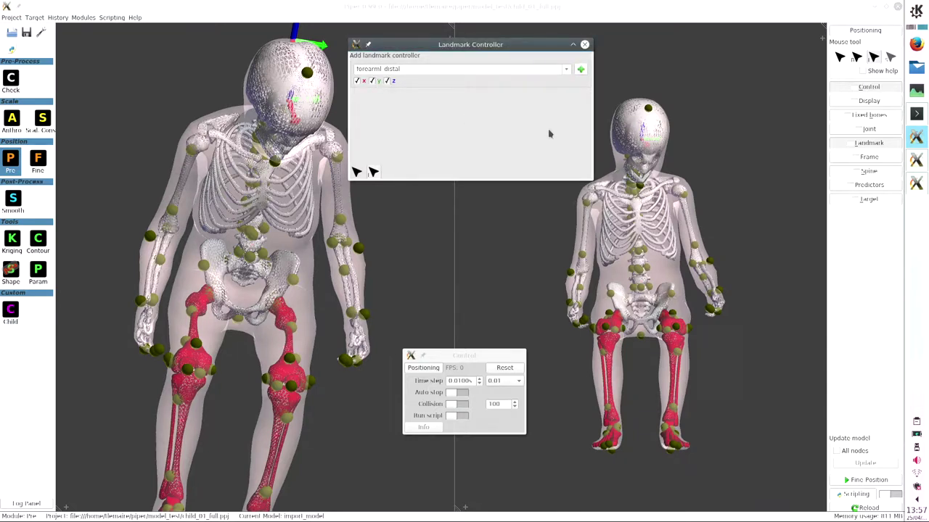
pyautogui.click(581, 70)
pyautogui.moveTo(467, 153); pyautogui.dragTo(478, 147)
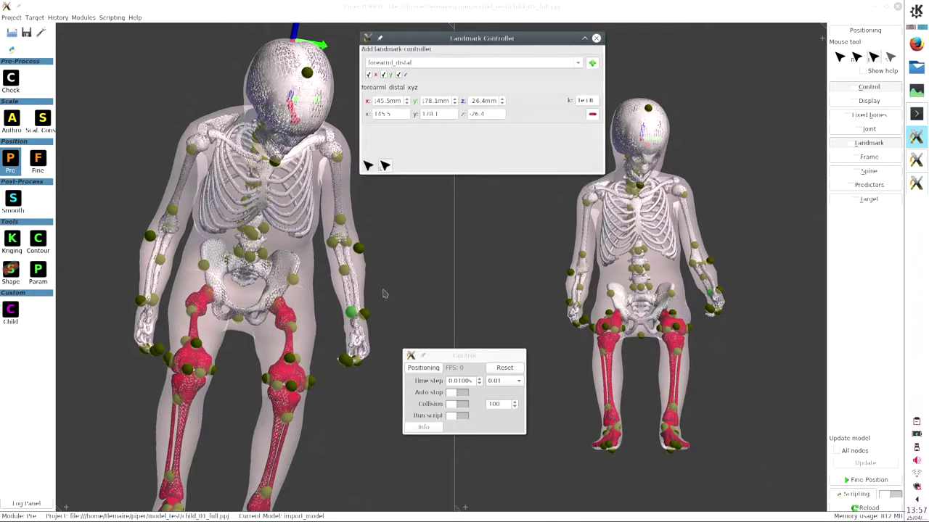
# Step: Move the forearml_distal target outward and up to about y 216.8 mm and z 24.3 mm, and run the positioning
pyautogui.moveTo(348, 317)
pyautogui.mouseDown()
pyautogui.moveTo(339, 321)
pyautogui.moveTo(354, 302)
pyautogui.mouseUp()
pyautogui.click(336, 319)
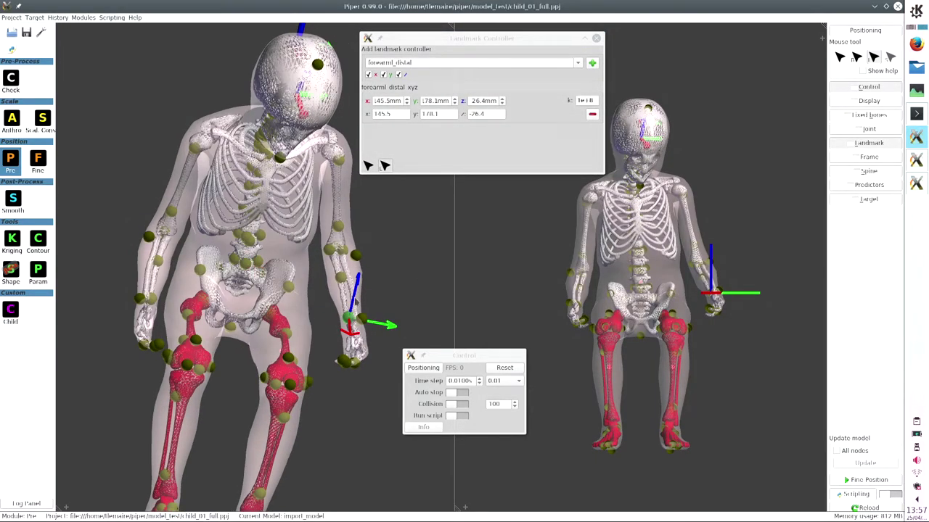
pyautogui.moveTo(392, 325)
pyautogui.mouseDown()
pyautogui.moveTo(404, 302)
pyautogui.moveTo(402, 313)
pyautogui.mouseUp()
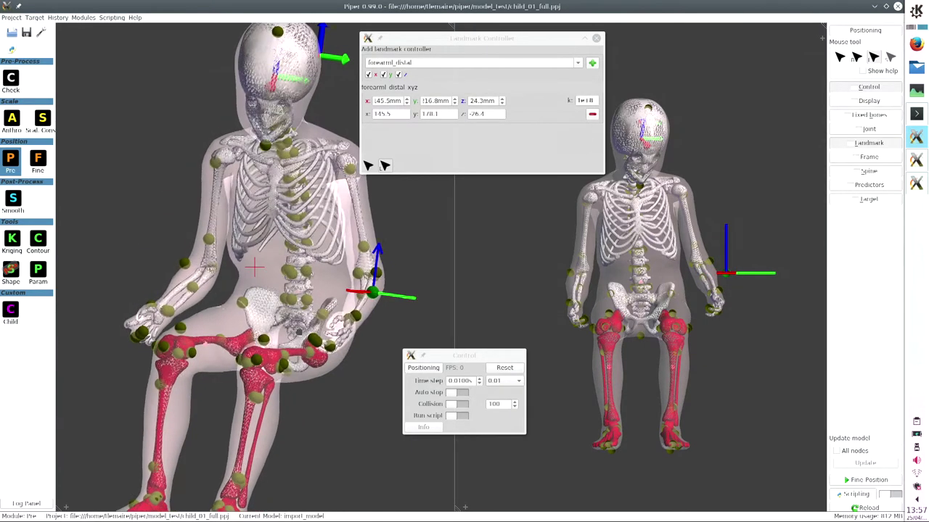
pyautogui.click(420, 369)
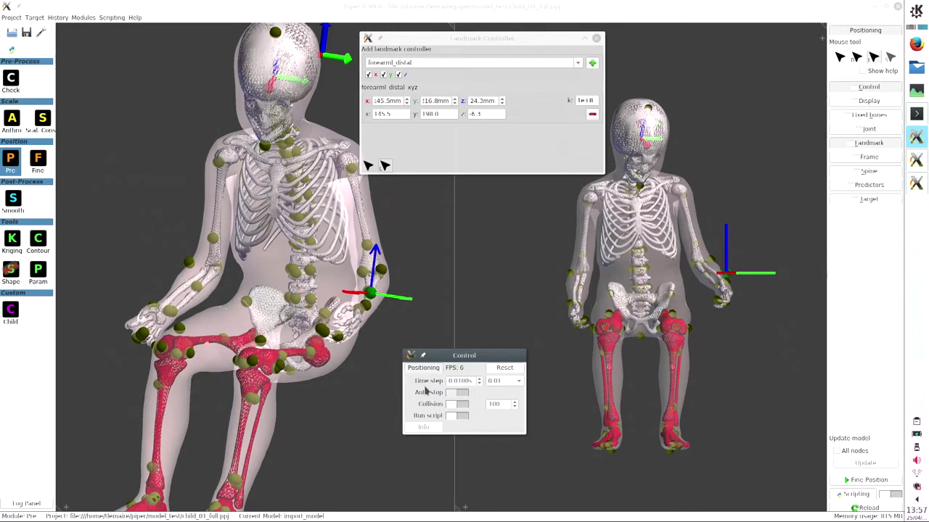
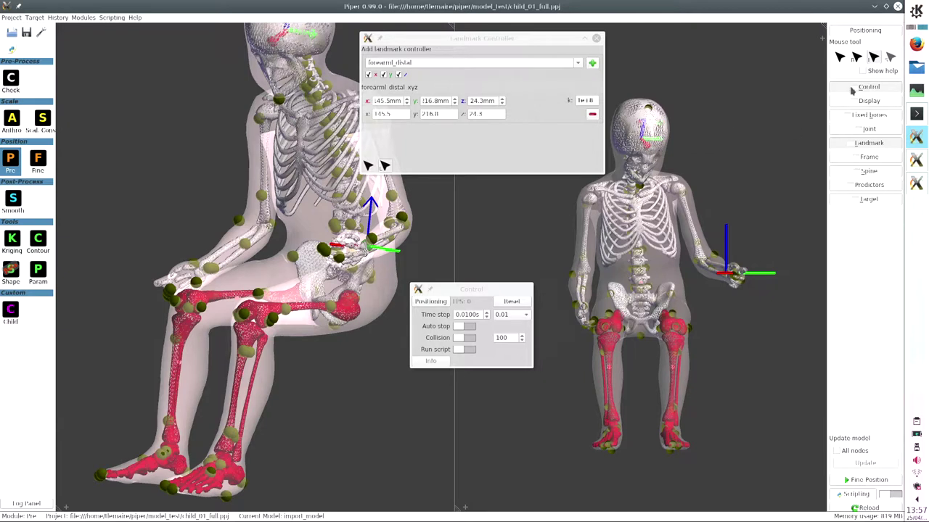
# Step: Release the left lower leg and left foot bones from the fixed bones
pyautogui.click(856, 57)
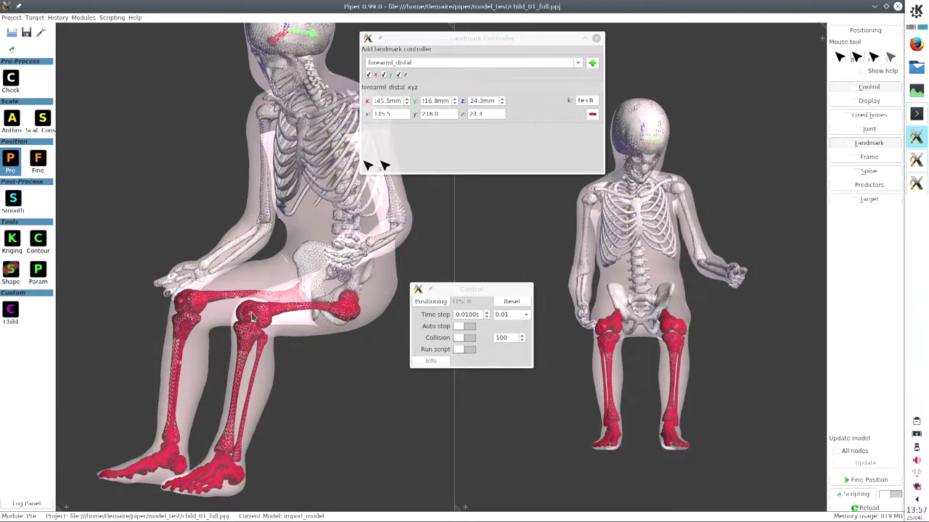
pyautogui.click(247, 349)
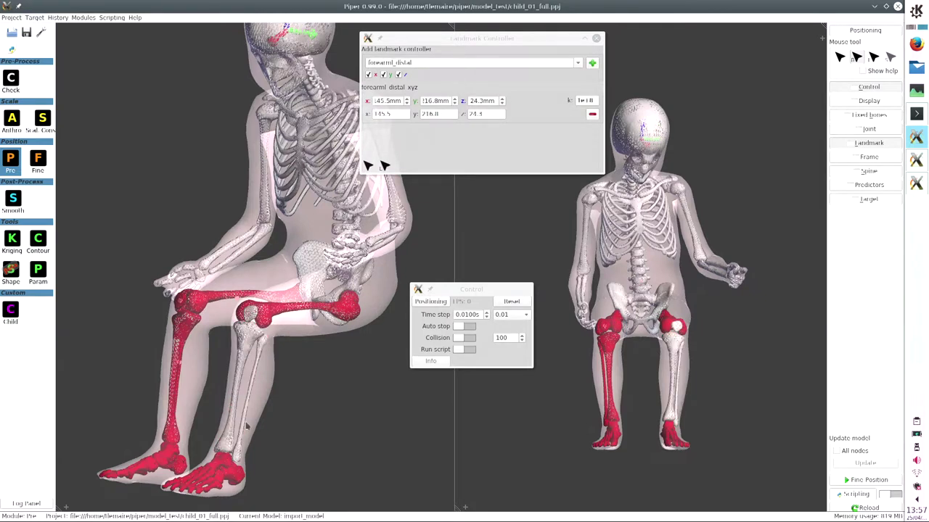
pyautogui.click(213, 476)
pyautogui.moveTo(290, 372); pyautogui.dragTo(277, 384)
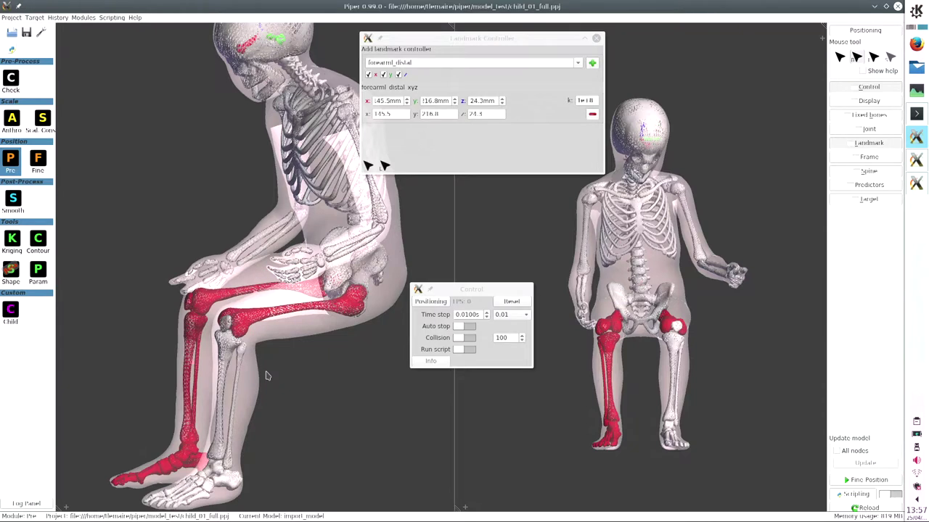
# Step: Close the landmark controller and add a joint controller for Left_knee
pyautogui.click(595, 38)
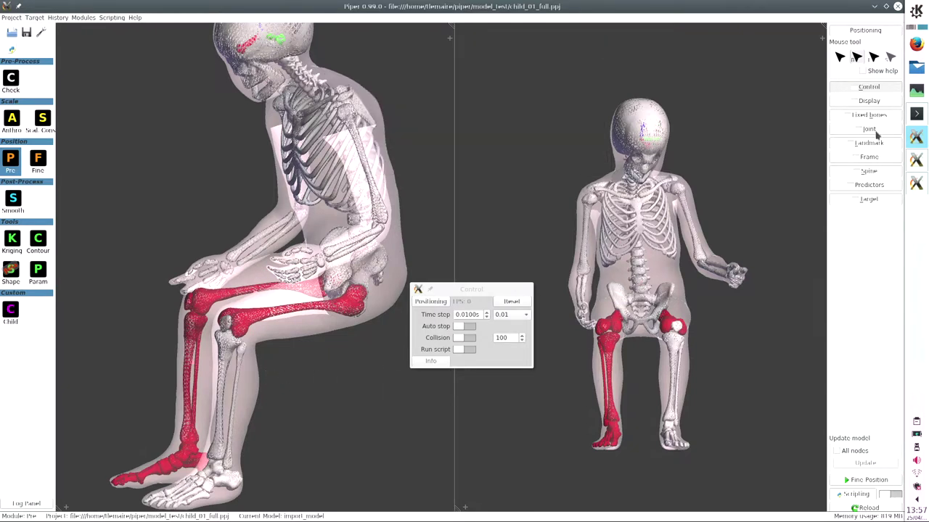
pyautogui.click(869, 128)
pyautogui.moveTo(202, 54); pyautogui.dragTo(453, 83)
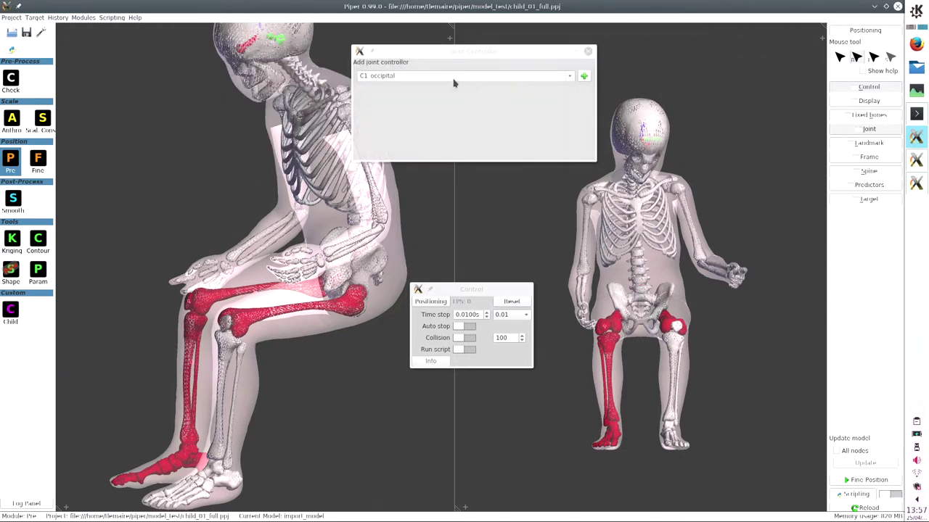
pyautogui.doubleClick(451, 75)
pyautogui.write('lef')
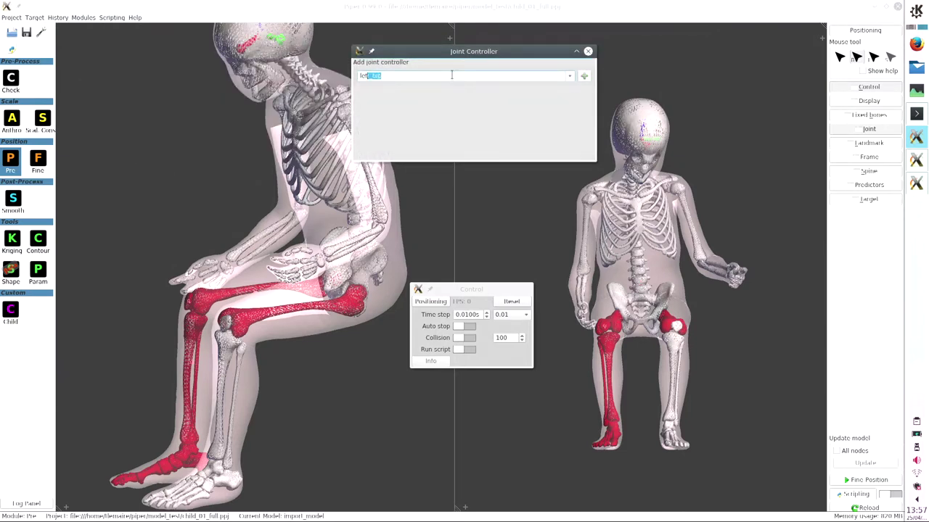
pyautogui.write('t kn')
pyautogui.press('Return')
pyautogui.click(584, 75)
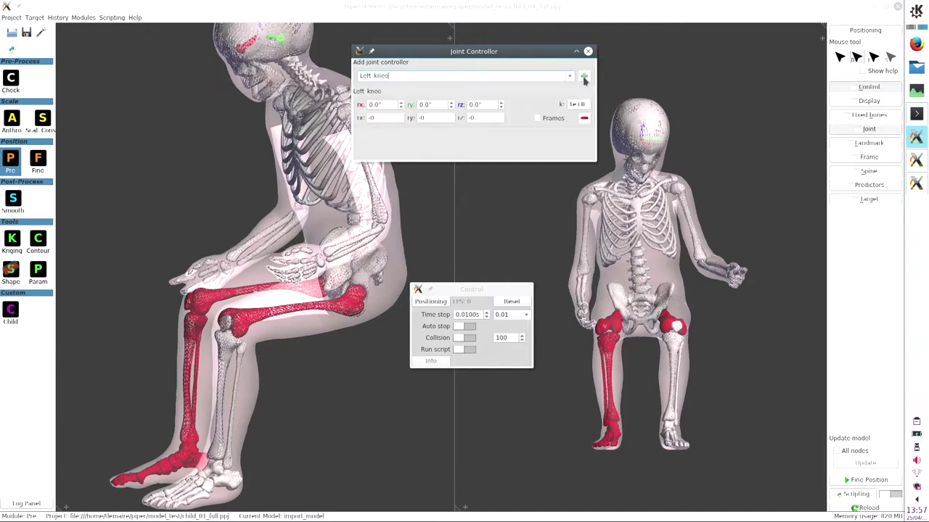
pyautogui.keyDown('alt'); pyautogui.moveTo(465, 143); pyautogui.dragTo(483, 137); pyautogui.keyUp('alt')
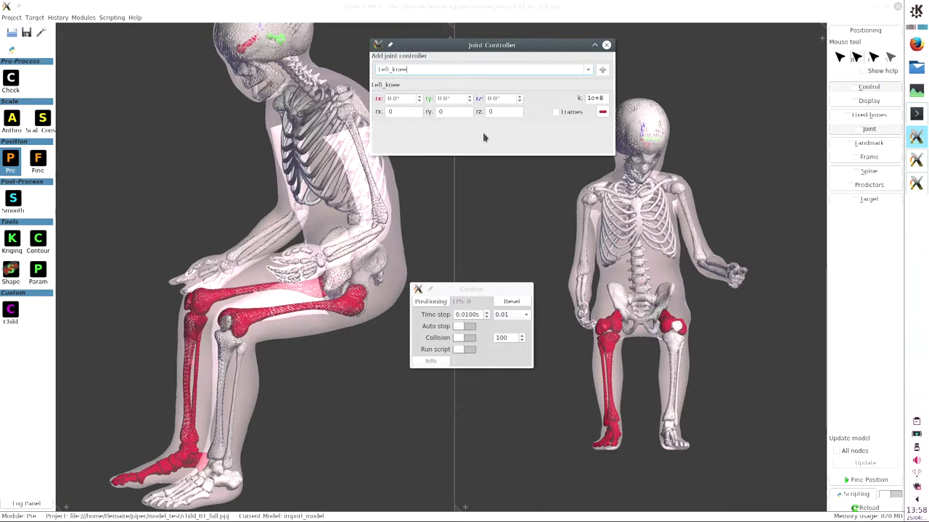
# Step: Display the joint frames of the Left_knee controller
pyautogui.click(566, 113)
pyautogui.moveTo(305, 335); pyautogui.dragTo(259, 315)
pyautogui.scroll(4, 257, 321)
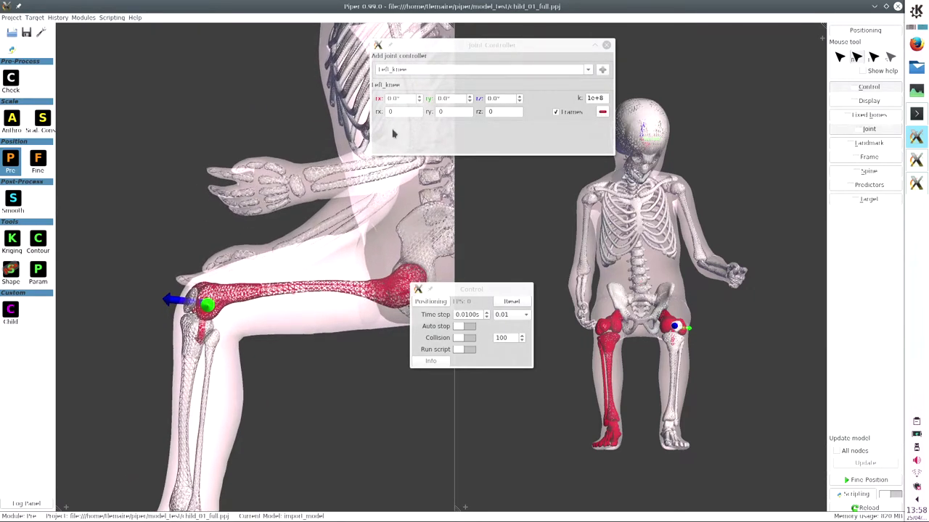
pyautogui.click(455, 138)
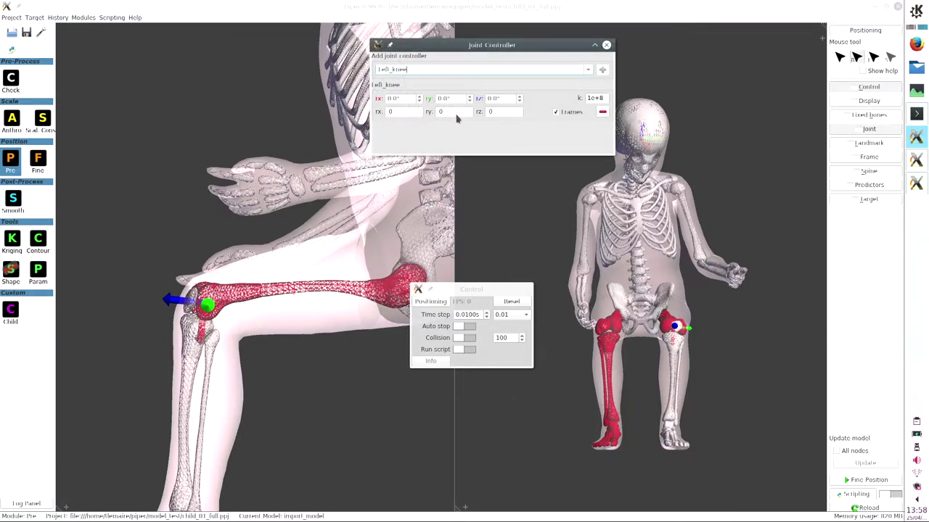
# Step: Set the left knee's ry target to 15° and start the positioning
pyautogui.doubleClick(456, 98)
pyautogui.write('15')
pyautogui.click(443, 304)
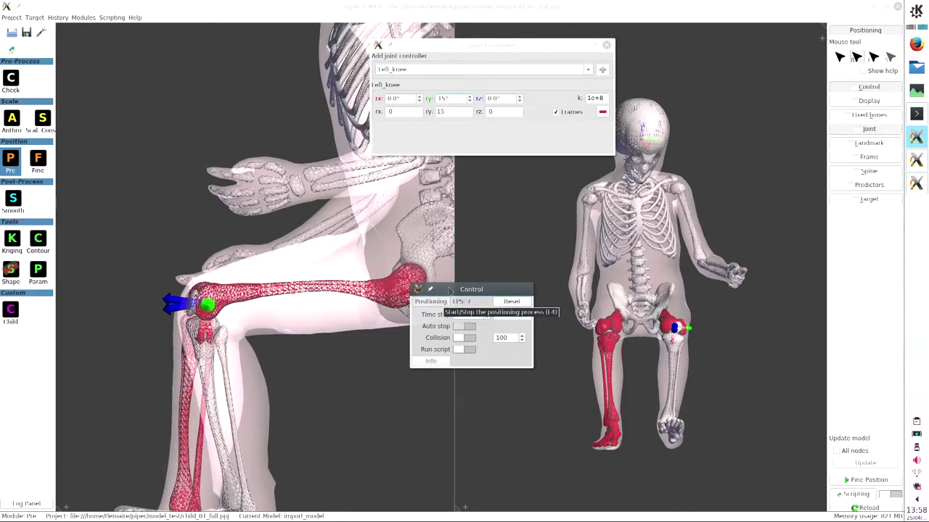
# Step: Raise the left knee's ry target to 20° and then 25°, and stop the positioning
pyautogui.doubleClick(454, 99)
pyautogui.write('20')
pyautogui.press('Return')
pyautogui.write('25')
pyautogui.press('Return')
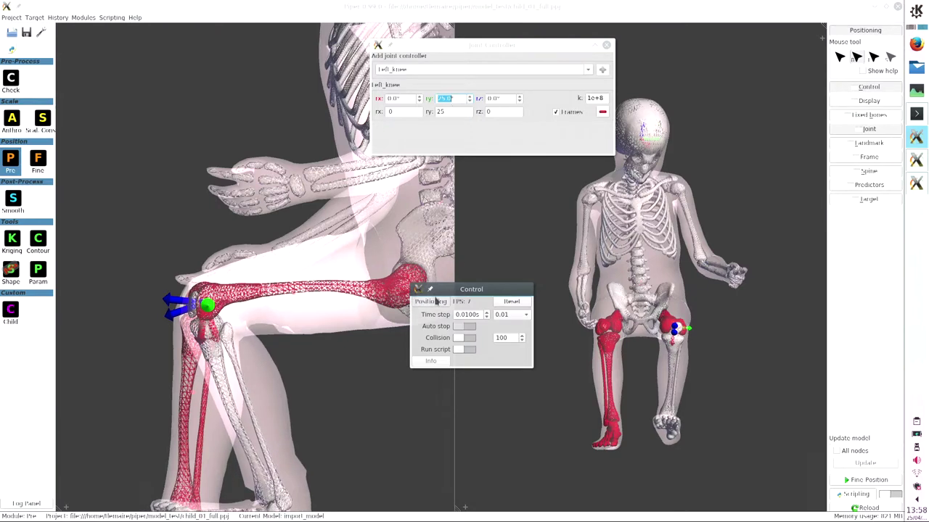
pyautogui.click(434, 303)
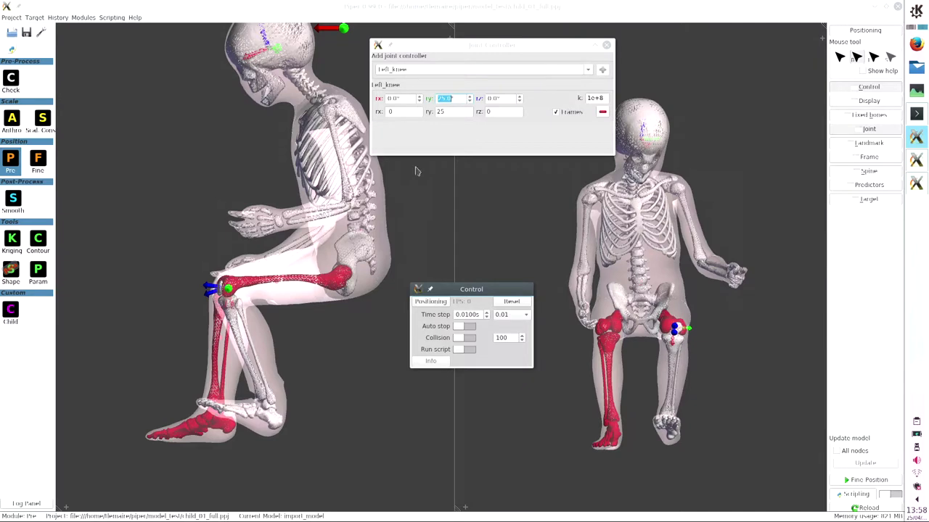
# Step: Add a second joint controller for Left_ankle
pyautogui.click(419, 68)
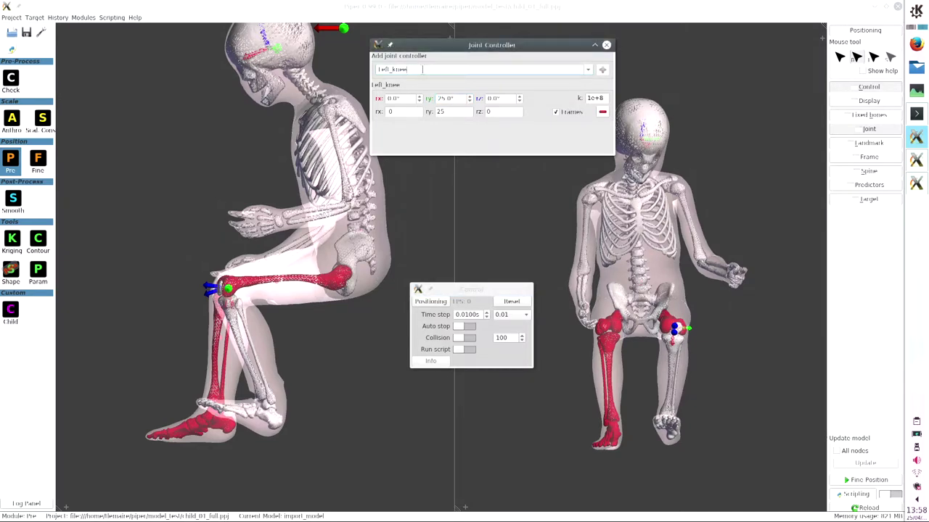
pyautogui.write('Left_ankl')
pyautogui.click(589, 71)
pyautogui.click(604, 70)
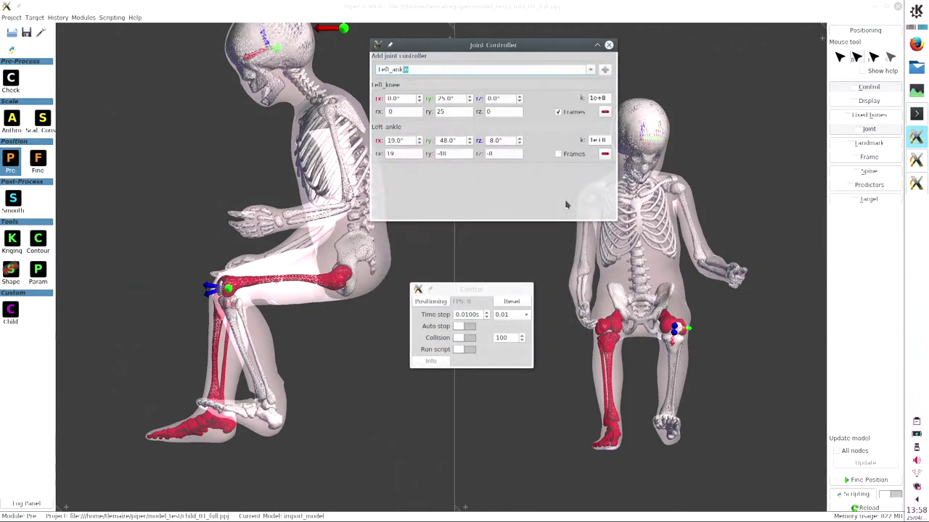
# Step: Set the left ankle's rx, ry and rz targets to 0°, run the positioning and stop it
pyautogui.doubleClick(407, 143)
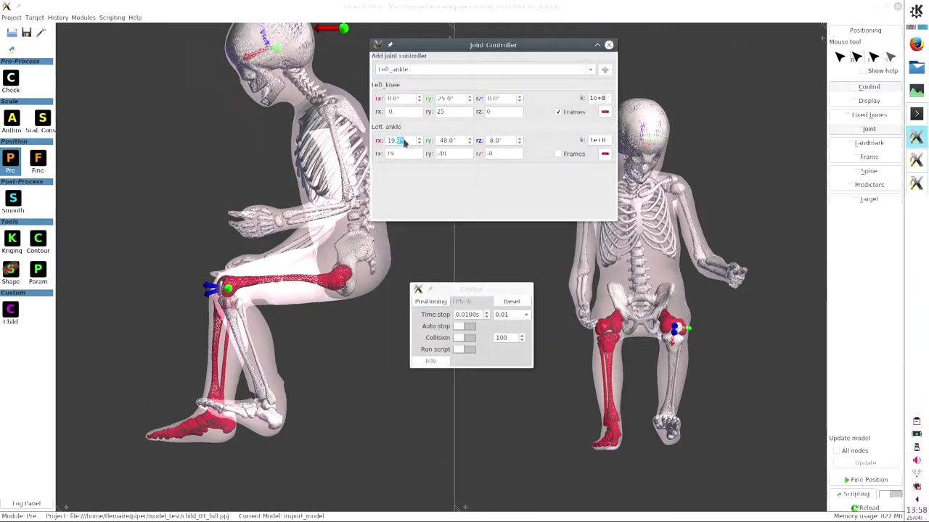
pyautogui.doubleClick(393, 140)
pyautogui.write('0')
pyautogui.doubleClick(446, 142)
pyautogui.write('0')
pyautogui.moveTo(500, 142); pyautogui.dragTo(490, 144)
pyautogui.write('0')
pyautogui.click(431, 304)
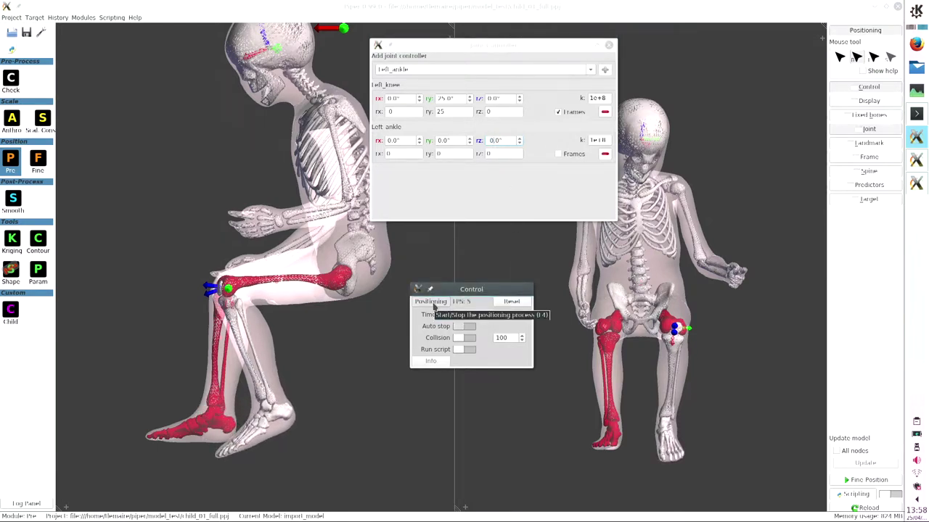
pyautogui.click(434, 301)
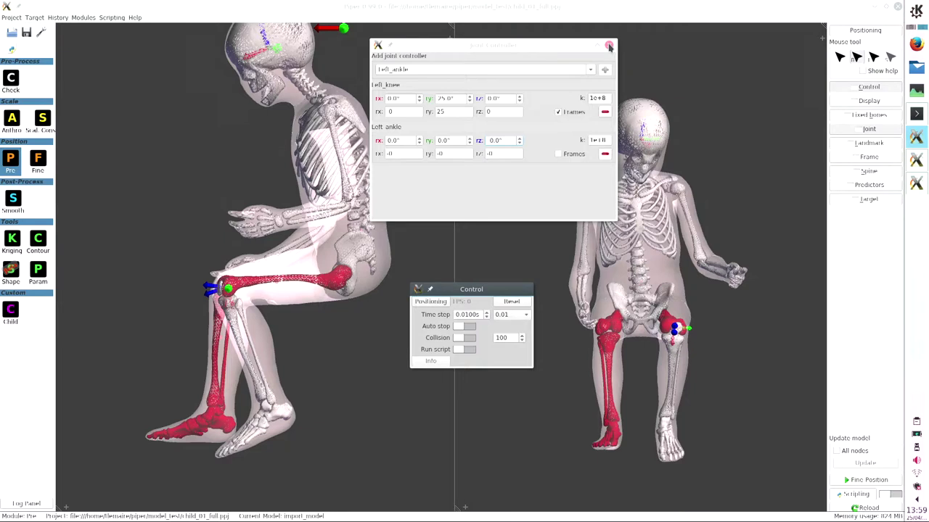
# Step: Examine the repositioned model from several angles, temporarily including all nodes in the model update display
pyautogui.moveTo(312, 232); pyautogui.dragTo(396, 229)
pyautogui.moveTo(281, 212); pyautogui.dragTo(251, 253, button='right')
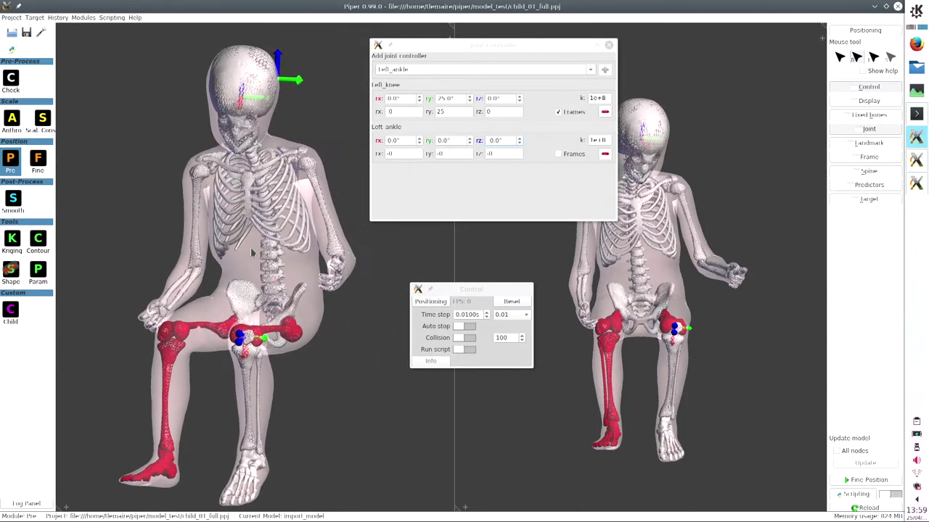
pyautogui.moveTo(251, 252); pyautogui.dragTo(259, 257)
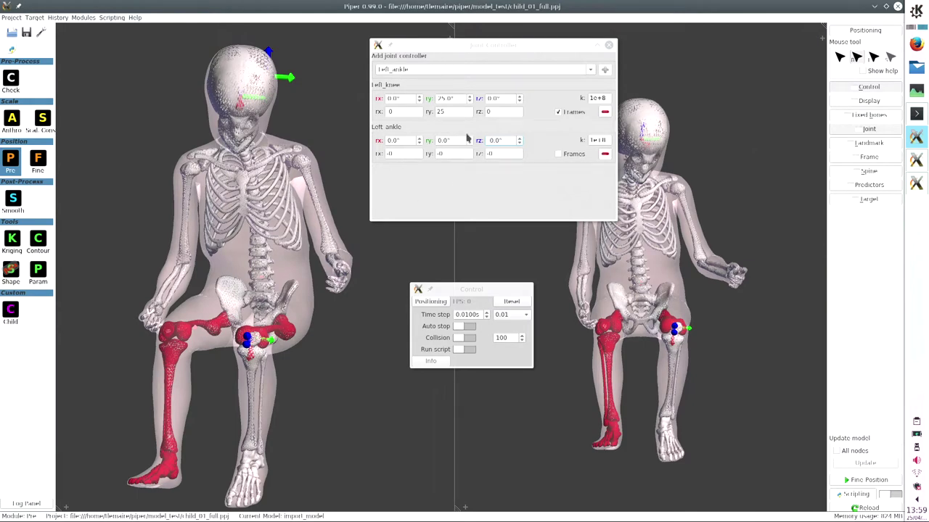
pyautogui.moveTo(241, 281); pyautogui.dragTo(285, 286)
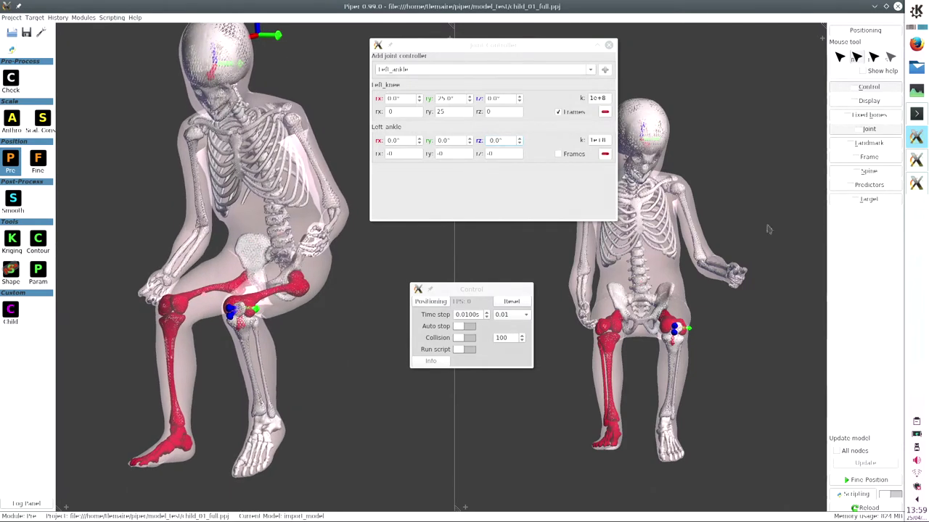
pyautogui.click(853, 453)
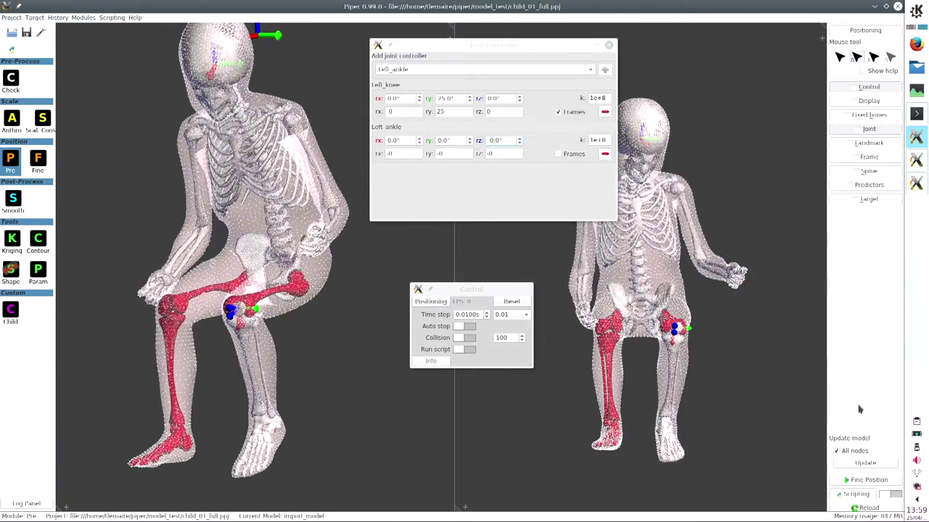
pyautogui.moveTo(300, 275)
pyautogui.mouseDown()
pyautogui.moveTo(253, 279)
pyautogui.moveTo(324, 288)
pyautogui.moveTo(288, 278)
pyautogui.mouseUp()
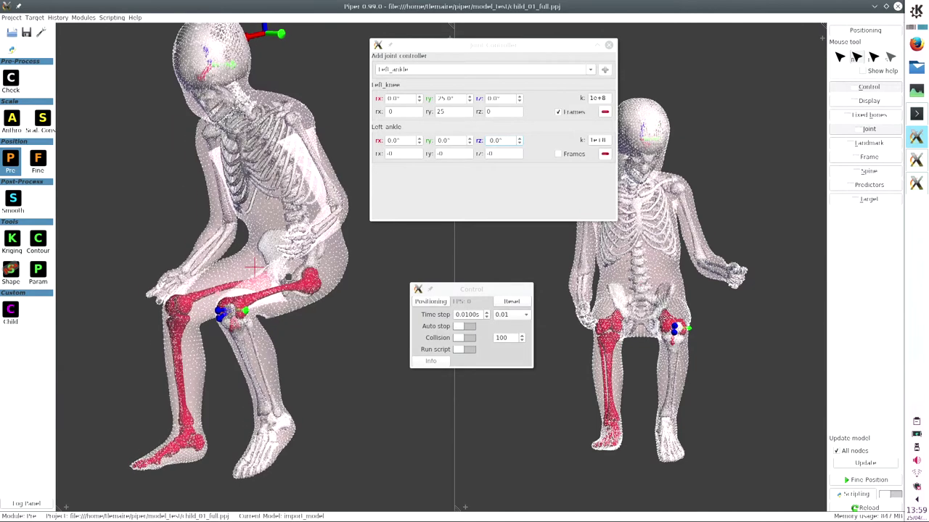
pyautogui.click(849, 451)
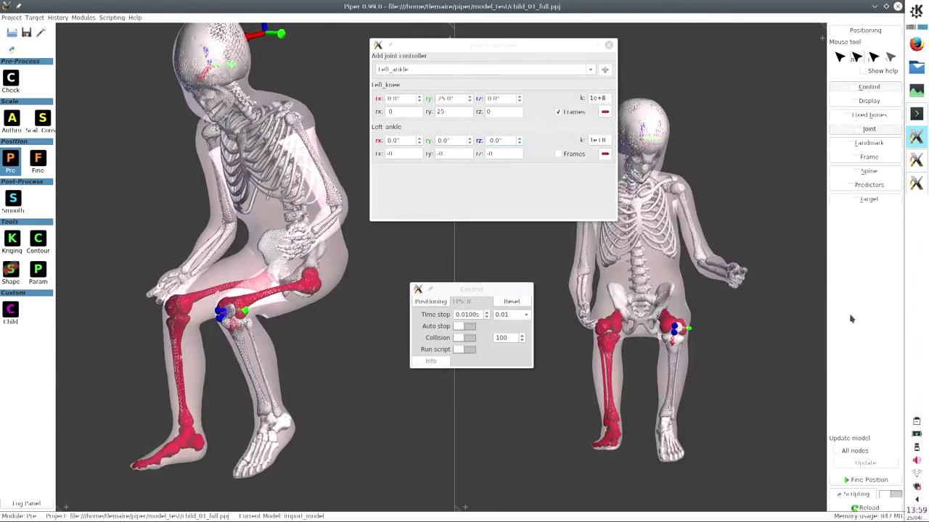
# Step: Create targets from all bones position in the target settings
pyautogui.click(866, 199)
pyautogui.keyDown('alt'); pyautogui.moveTo(383, 357); pyautogui.dragTo(439, 413); pyautogui.keyUp('alt')
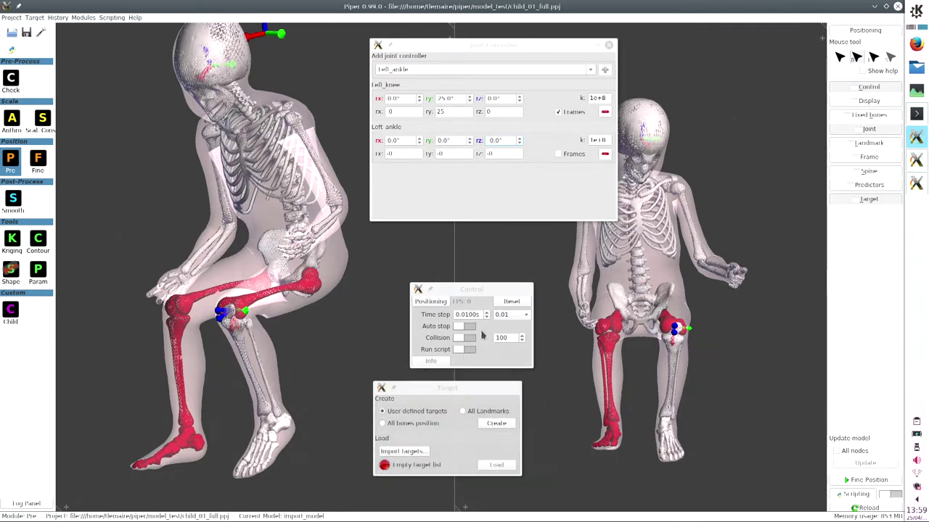
pyautogui.keyDown('alt'); pyautogui.moveTo(473, 333); pyautogui.dragTo(480, 299); pyautogui.keyUp('alt')
pyautogui.keyDown('alt'); pyautogui.moveTo(449, 433); pyautogui.dragTo(452, 411); pyautogui.keyUp('alt')
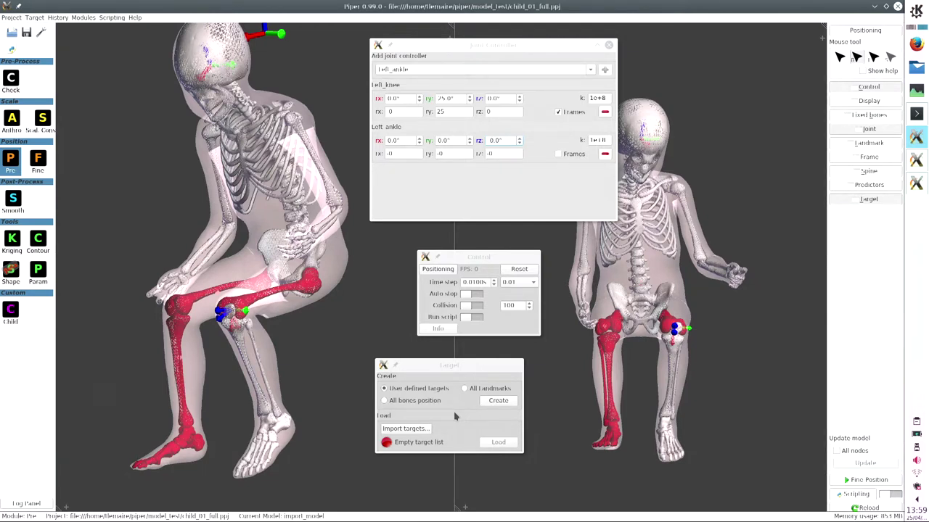
pyautogui.click(415, 405)
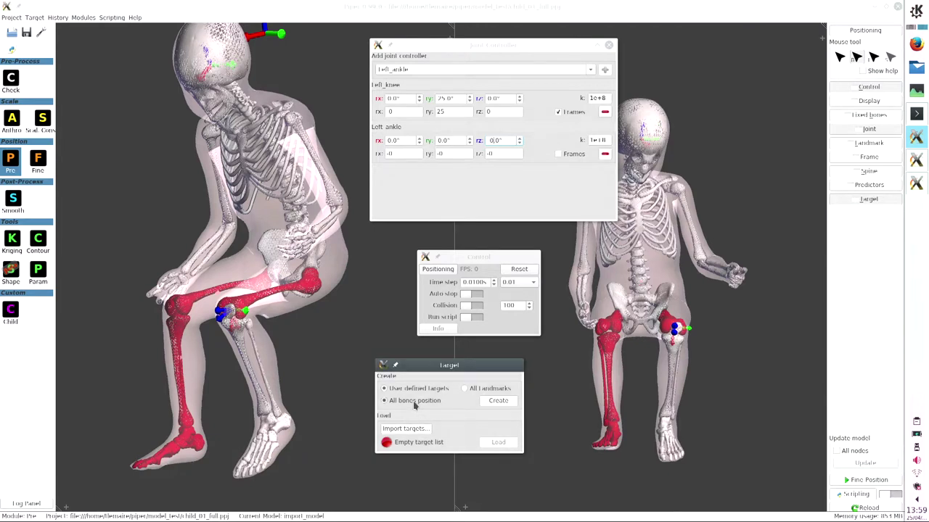
pyautogui.keyDown('alt'); pyautogui.moveTo(454, 414); pyautogui.dragTo(446, 401); pyautogui.keyUp('alt')
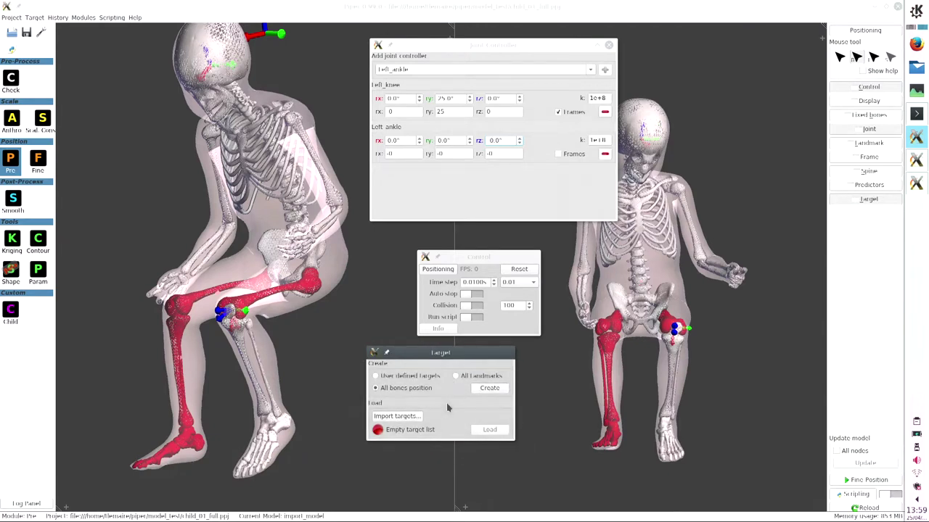
pyautogui.click(489, 389)
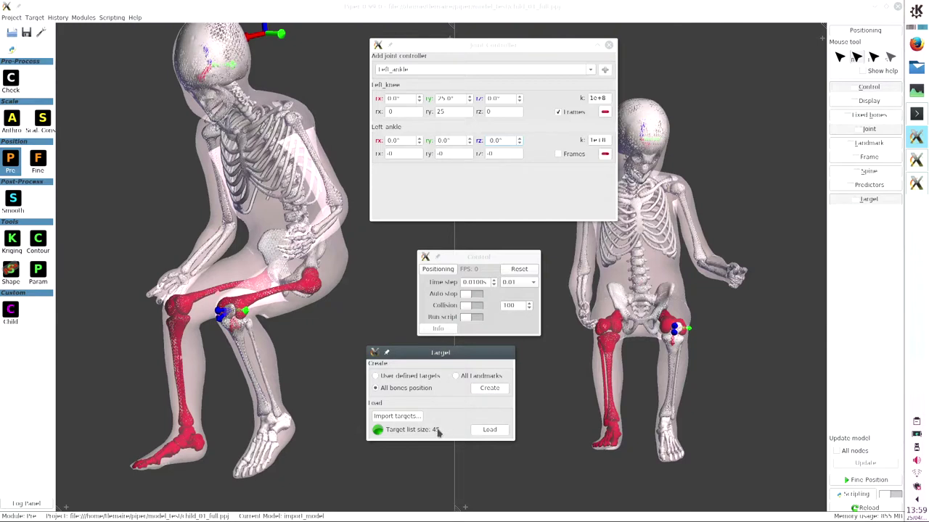
# Step: Export the created targets to the model_test folder as child_demo_all_bones_2.ptt
pyautogui.click(37, 18)
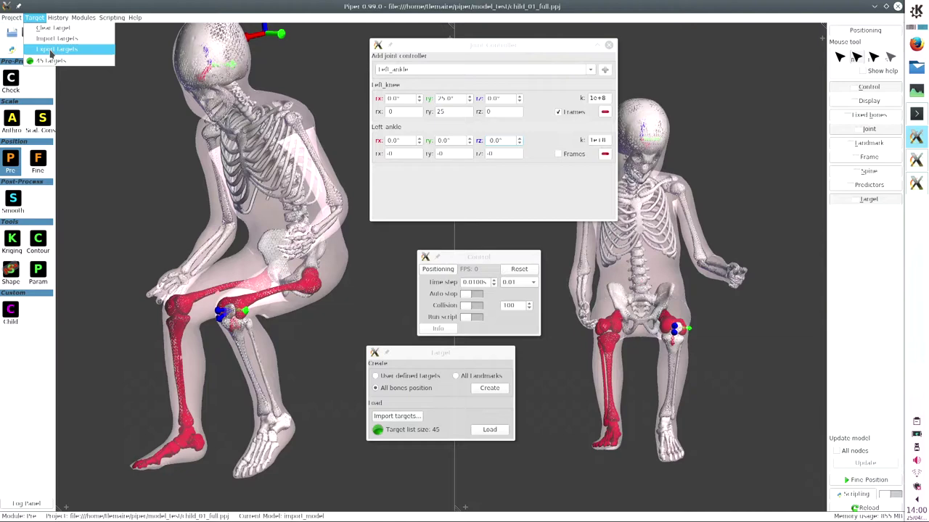
pyautogui.click(52, 50)
pyautogui.click(395, 180)
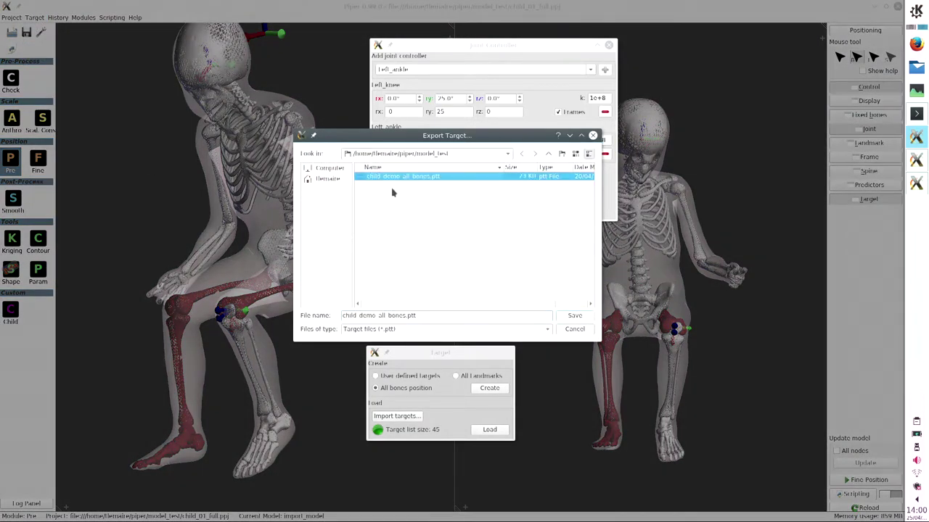
pyautogui.click(405, 315)
pyautogui.press('Return')
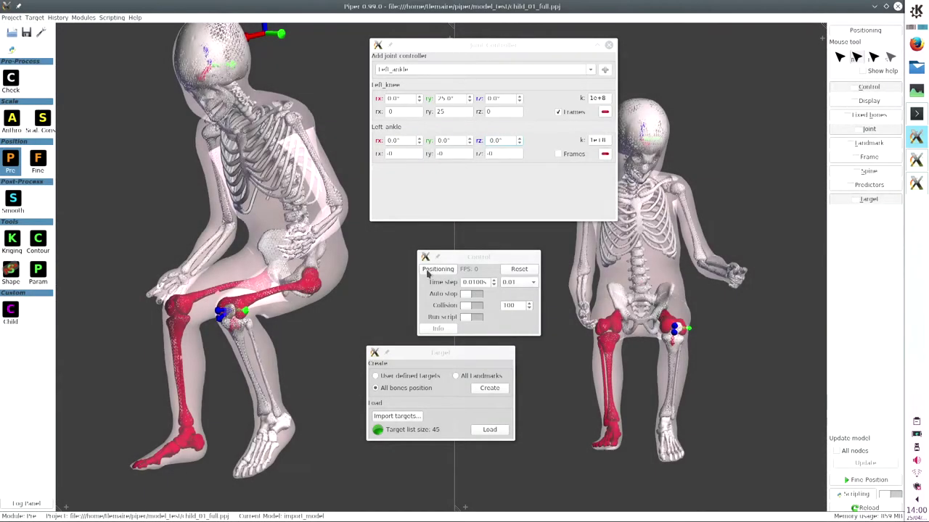
# Step: Switch to the second Piper window with the child model in the Fine position module and view the model from the front
pyautogui.hotkey('alt', 'Tab')
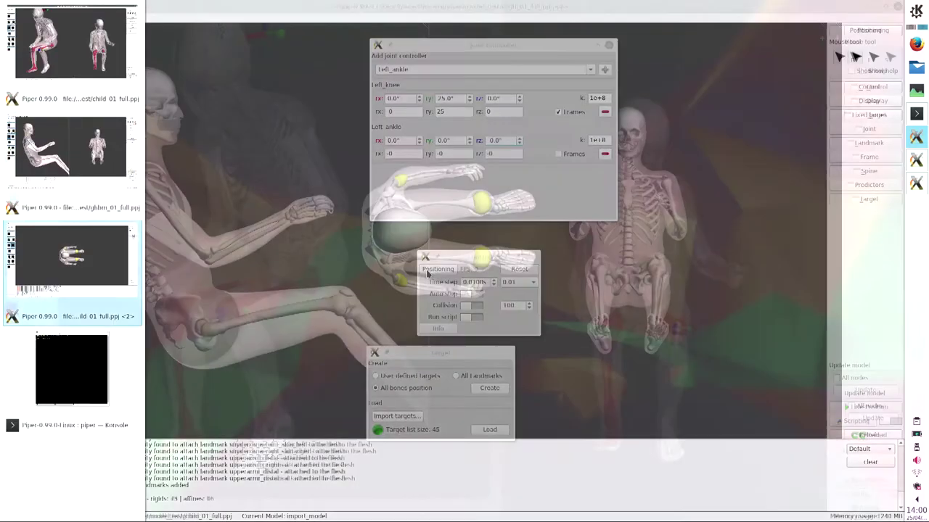
pyautogui.moveTo(423, 315); pyautogui.dragTo(413, 228)
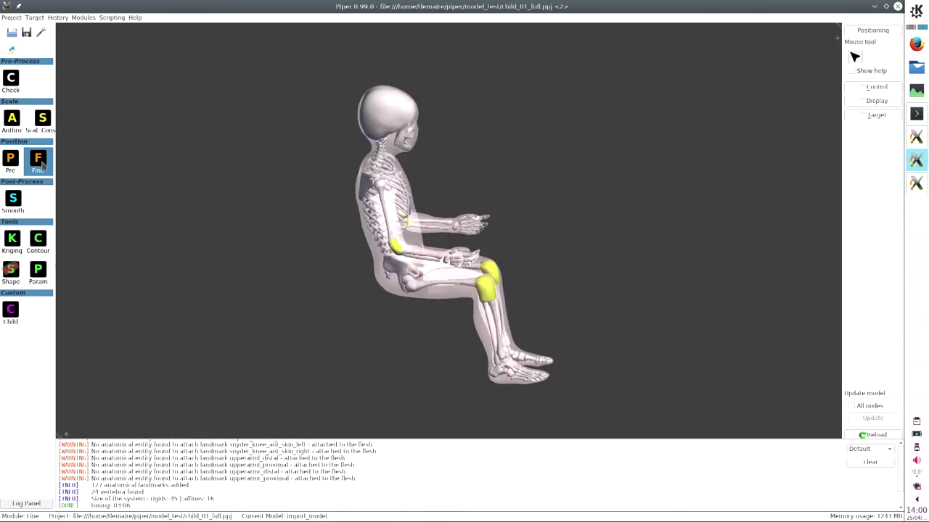
pyautogui.moveTo(573, 265); pyautogui.dragTo(468, 292)
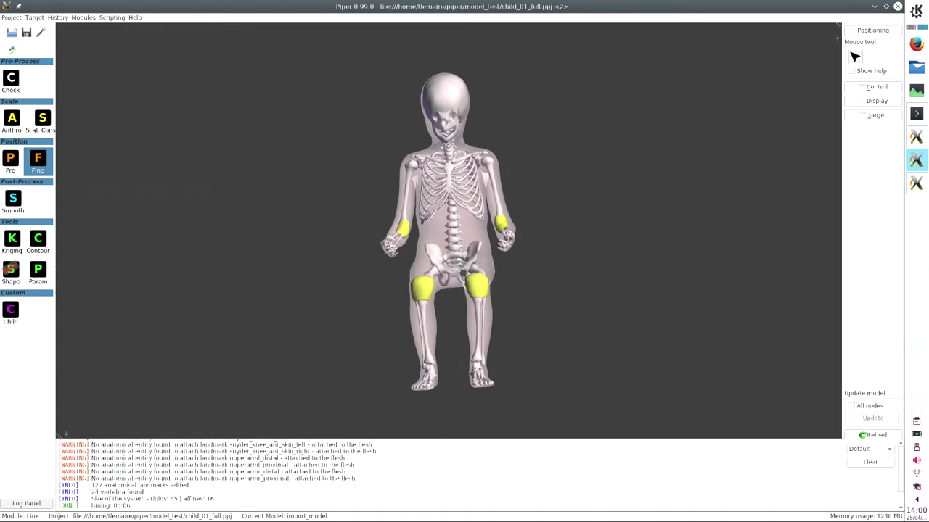
pyautogui.press('1')
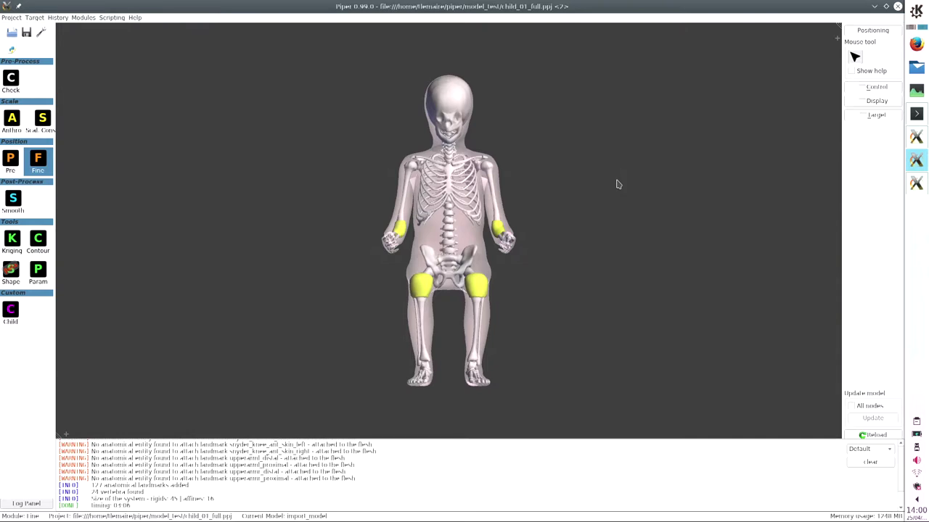
# Step: Display the soft tissue affines and inspect their frames around the elbows and knees
pyautogui.click(875, 103)
pyautogui.moveTo(383, 246); pyautogui.dragTo(190, 67)
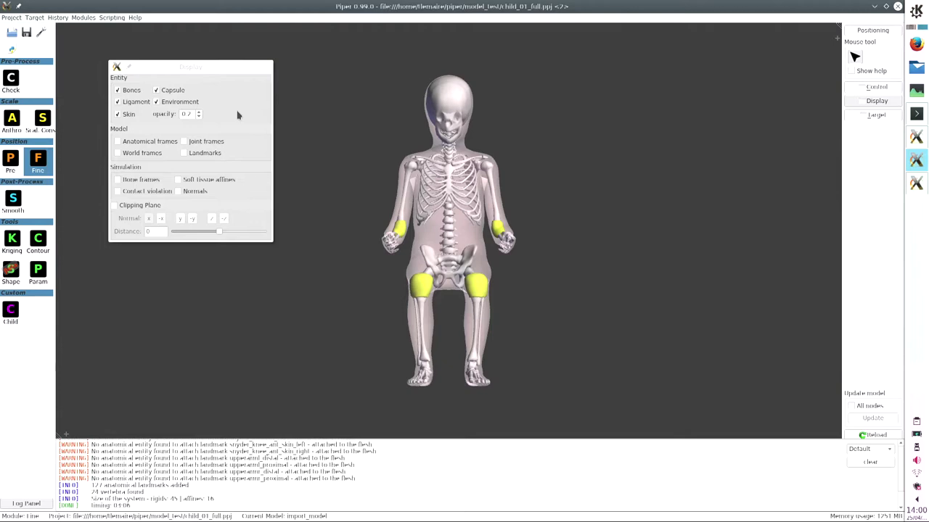
pyautogui.click(212, 181)
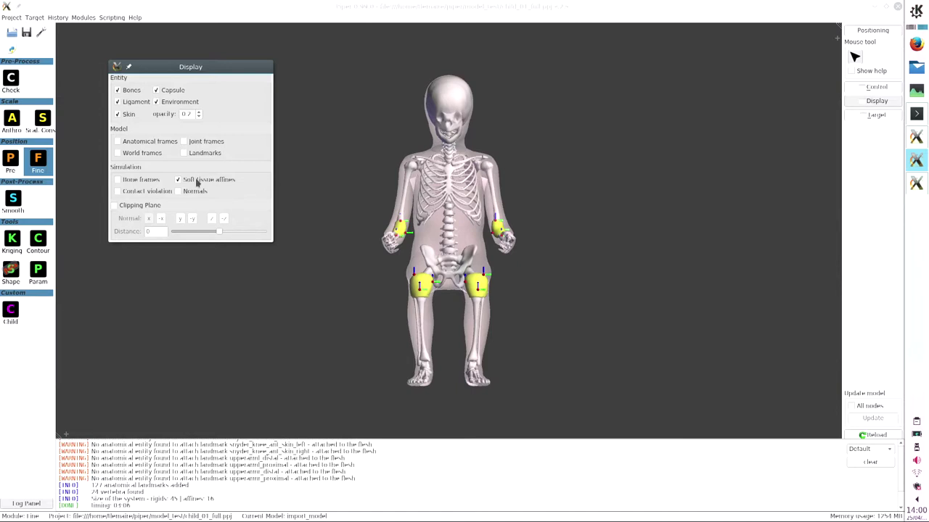
pyautogui.scroll(3, 437, 268)
pyautogui.moveTo(437, 268); pyautogui.dragTo(365, 285)
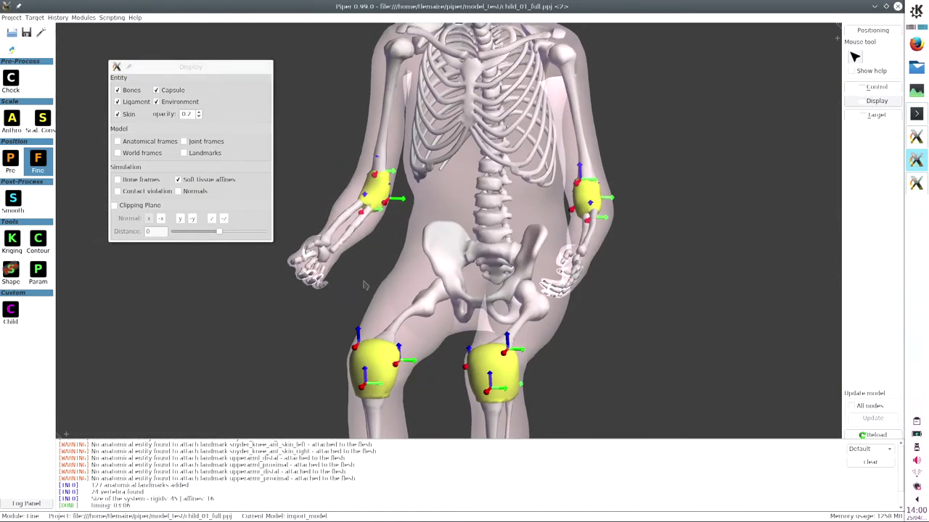
pyautogui.scroll(-3, 422, 297)
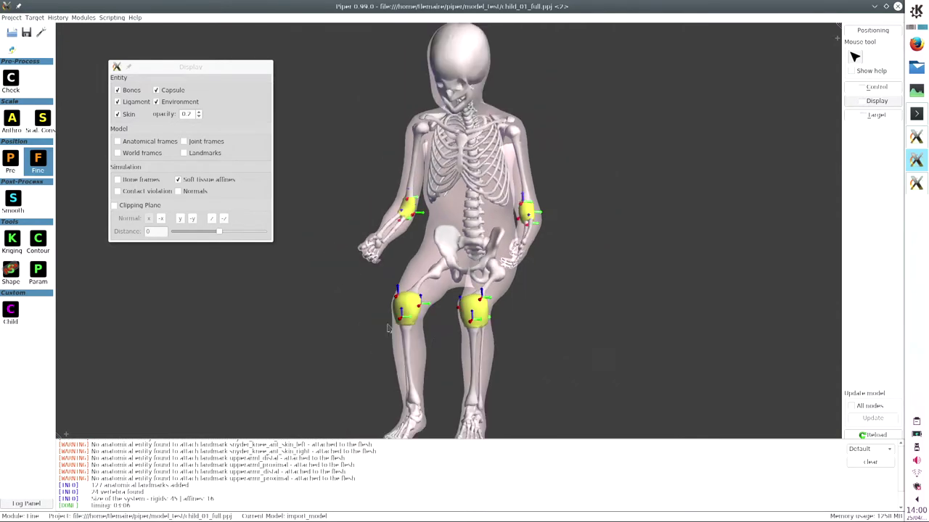
pyautogui.moveTo(399, 304); pyautogui.dragTo(438, 318)
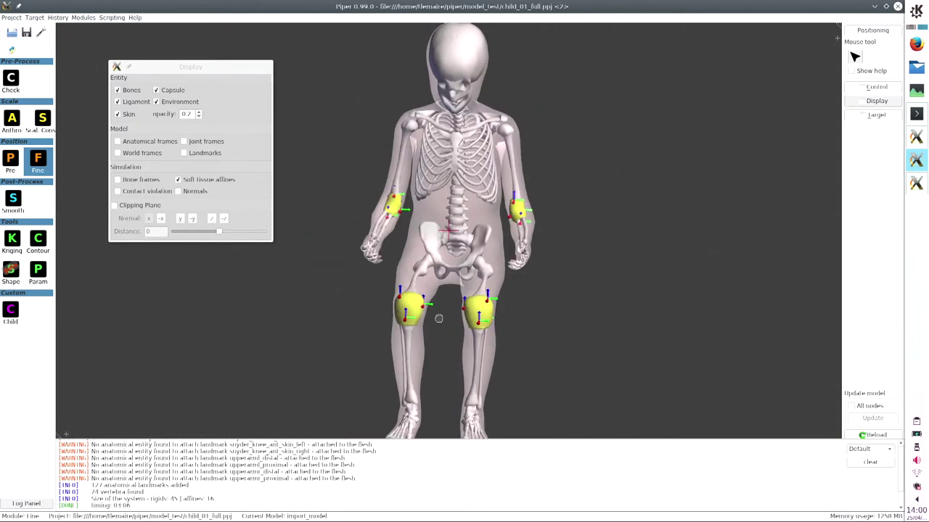
# Step: Import the target file child_demo_all_bones_2.ptt and load its targets into the fine positioning
pyautogui.click(876, 115)
pyautogui.moveTo(217, 116); pyautogui.dragTo(695, 90)
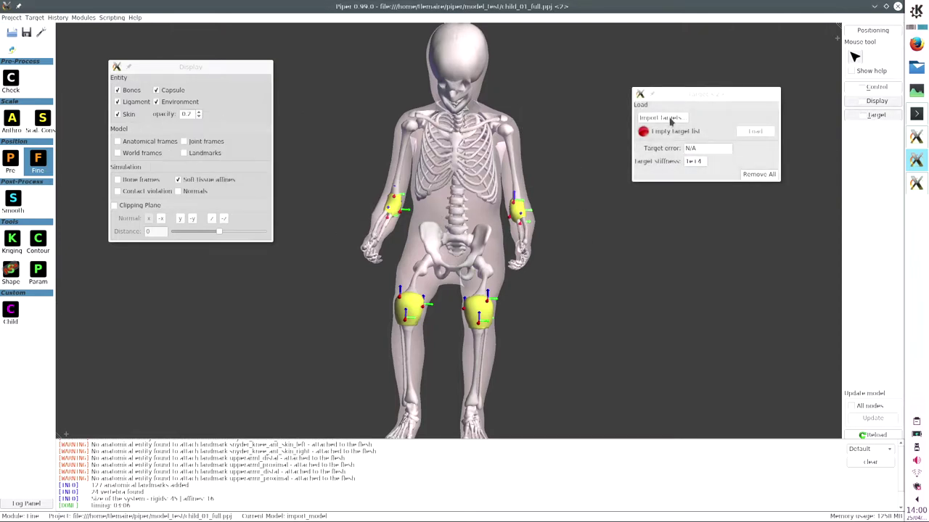
pyautogui.click(662, 117)
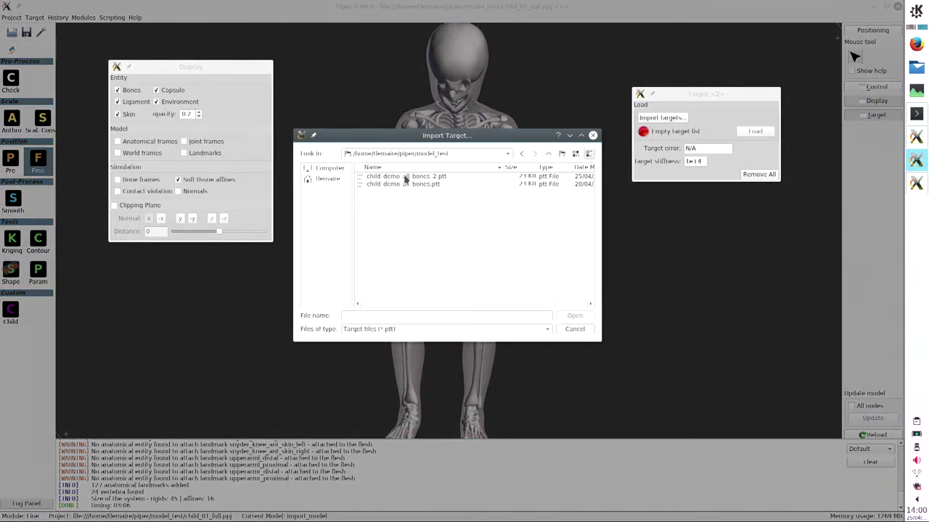
pyautogui.click(404, 178)
pyautogui.click(574, 316)
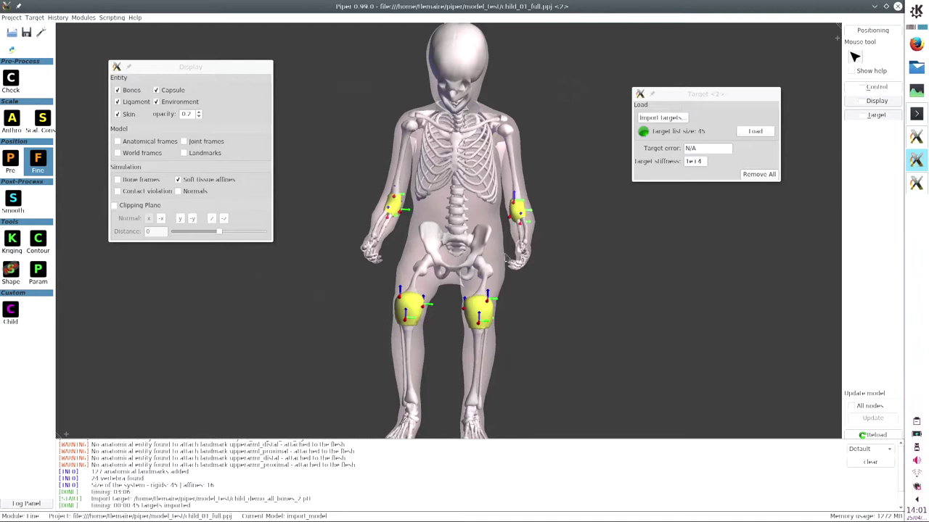
pyautogui.click(757, 131)
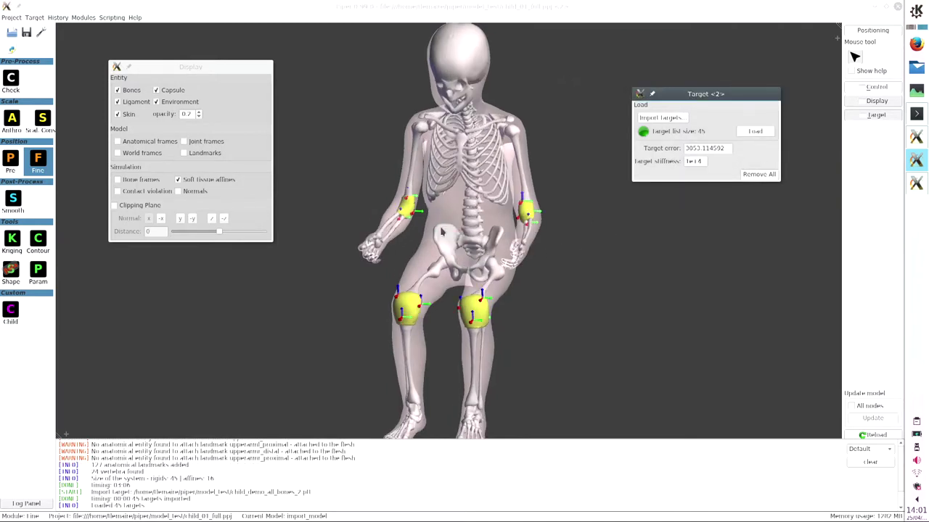
# Step: Hide the log area, show the positioning control settings and run the fine positioning towards the loaded targets
pyautogui.click(336, 279)
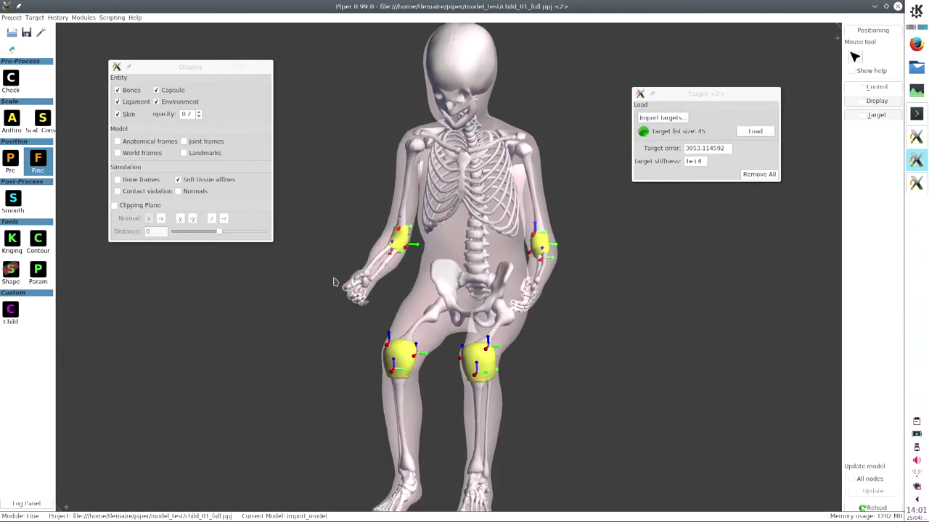
pyautogui.moveTo(468, 321); pyautogui.dragTo(441, 319)
pyautogui.moveTo(520, 310); pyautogui.dragTo(499, 291, button='middle')
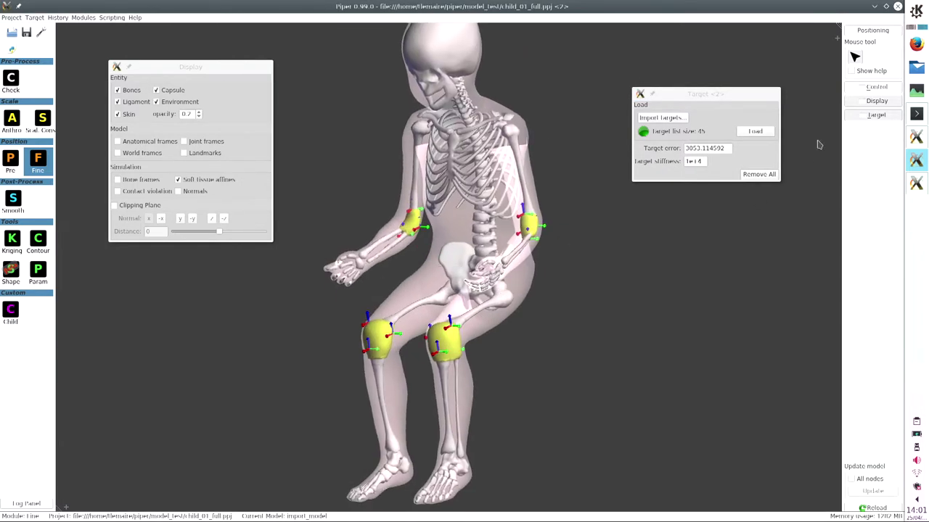
pyautogui.moveTo(412, 409); pyautogui.dragTo(681, 330)
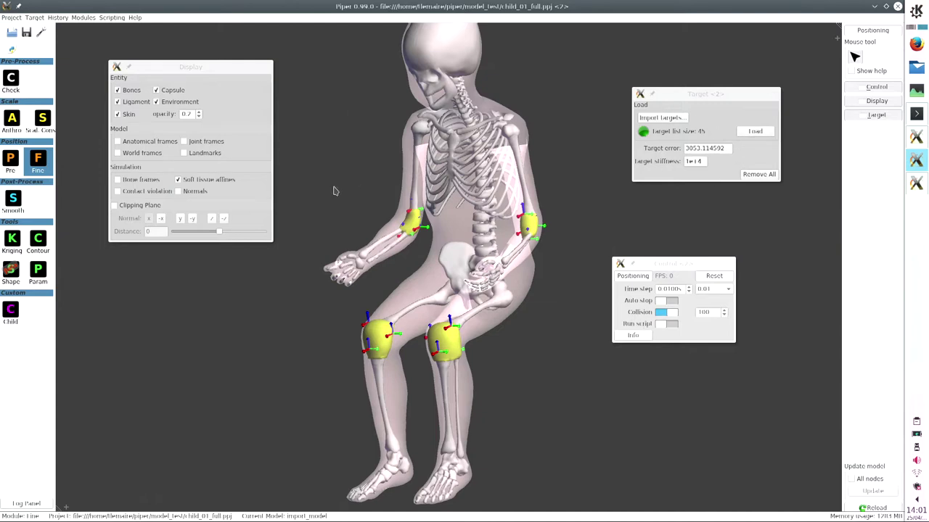
pyautogui.click(631, 280)
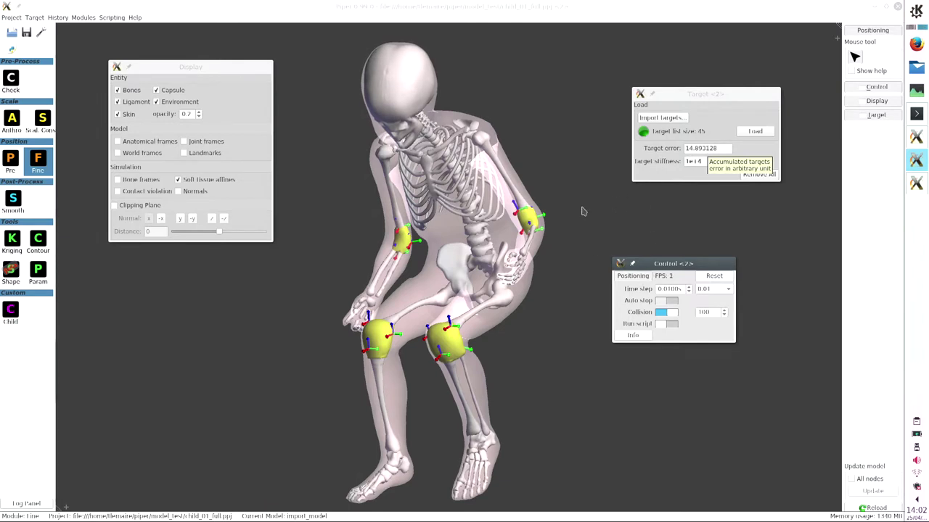
# Step: Compare the fine-positioned child model with the pre-positioned one in the first Piper window, returning to the second window
pyautogui.hotkey('alt', 'Tab')
pyautogui.hotkey('alt', 'Tab')
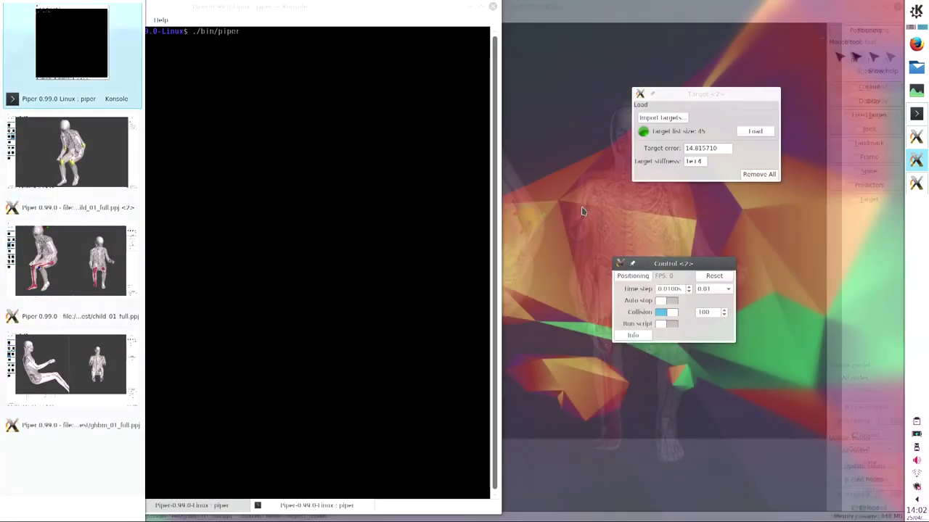
pyautogui.hotkey('alt', 'Tab')
pyautogui.hotkey('alt', 'Tab')
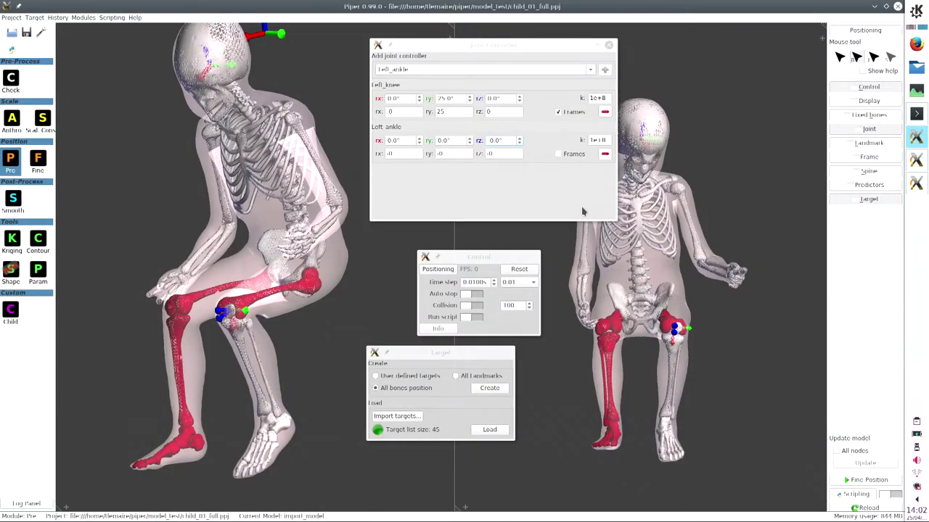
pyautogui.moveTo(252, 211); pyautogui.dragTo(256, 252, button='middle')
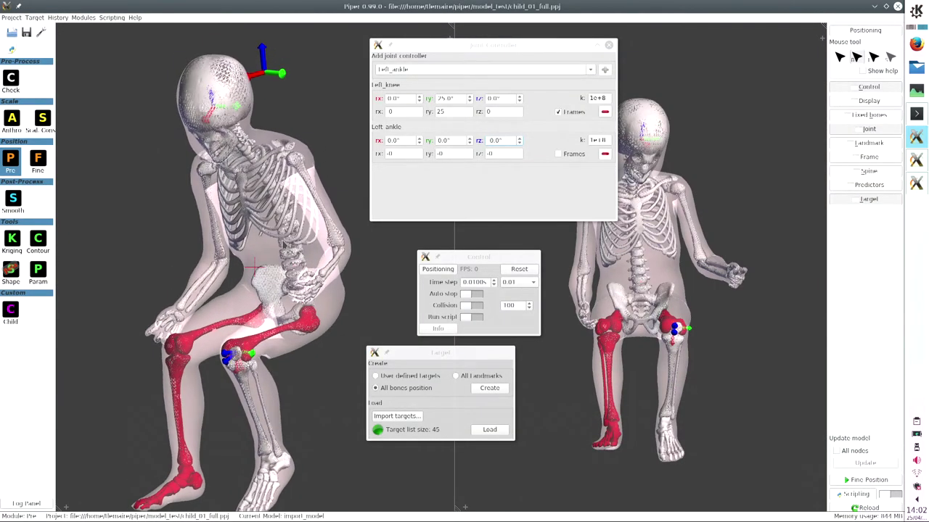
pyautogui.hotkey('alt', 'Tab')
pyautogui.moveTo(435, 262)
pyautogui.mouseDown()
pyautogui.moveTo(398, 251)
pyautogui.moveTo(440, 275)
pyautogui.mouseUp()
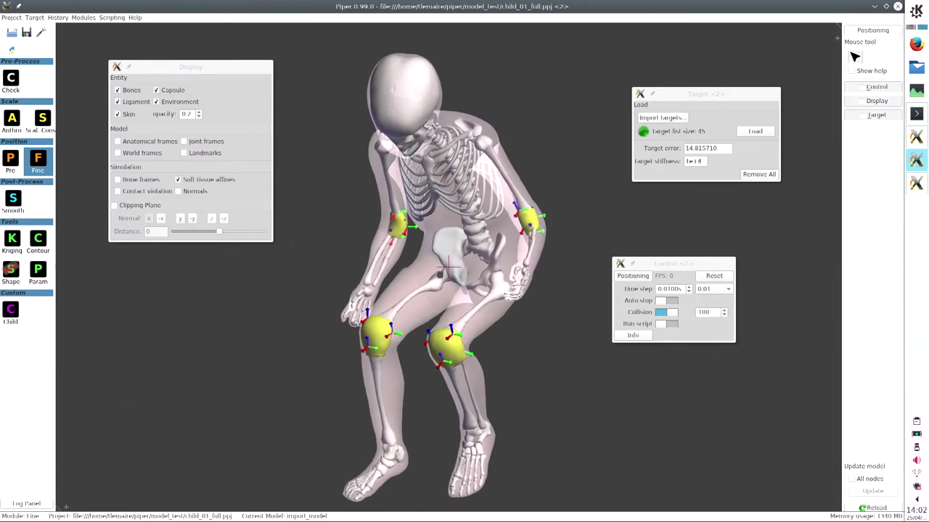
# Step: Set the target stiffness to 5e+4, run the positioning again and stop it
pyautogui.click(692, 161)
pyautogui.click(729, 164)
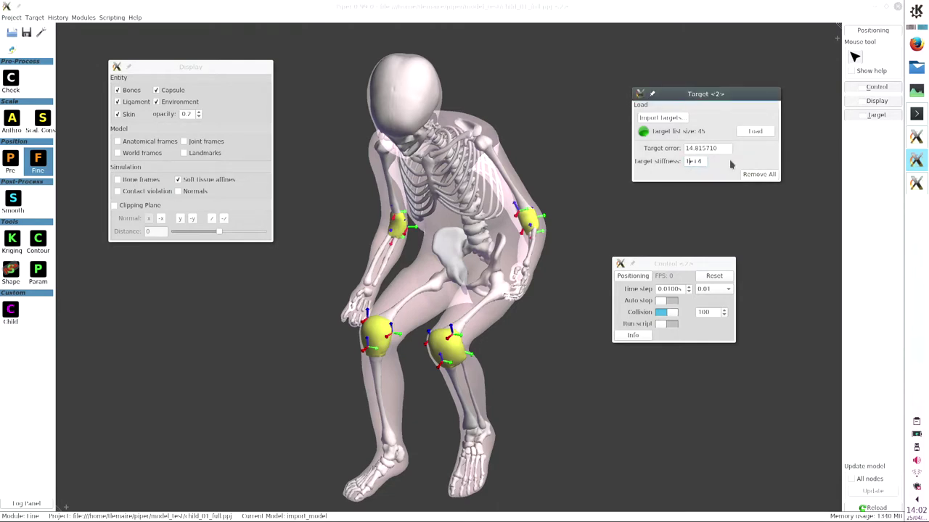
pyautogui.hotkey('shift', 'Left')
pyautogui.write('5')
pyautogui.click(637, 277)
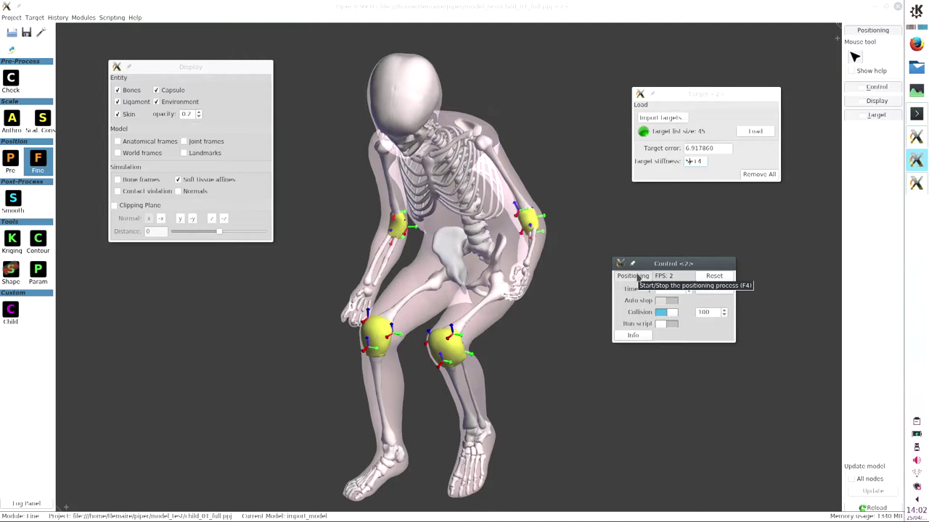
pyautogui.click(637, 278)
# Step: Include all nodes in the model update and save the updated model in the history as "posi 1"
pyautogui.click(858, 478)
pyautogui.moveTo(453, 304); pyautogui.dragTo(450, 285)
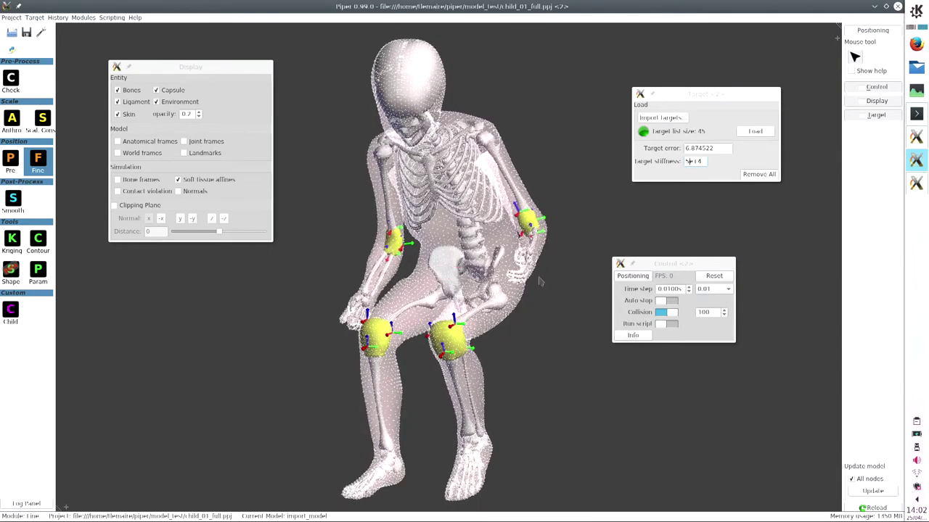
pyautogui.moveTo(427, 230); pyautogui.dragTo(446, 183)
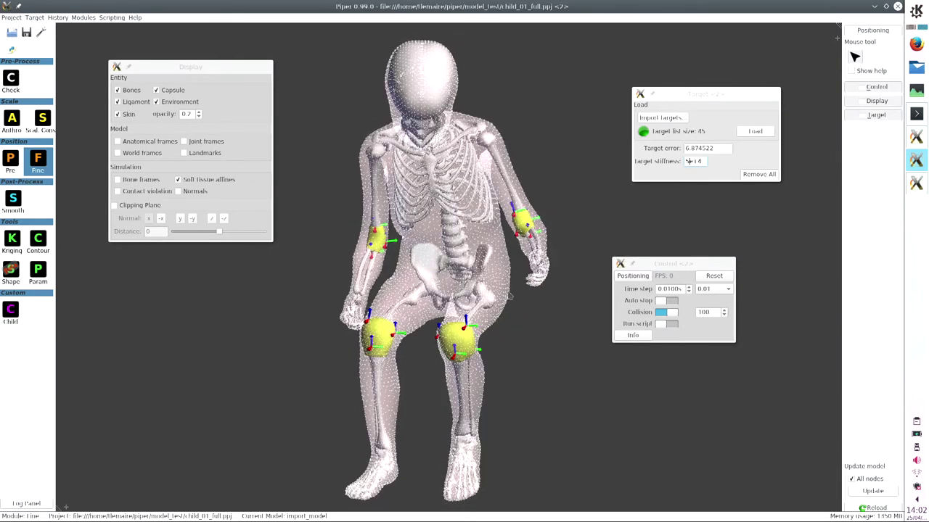
pyautogui.click(859, 492)
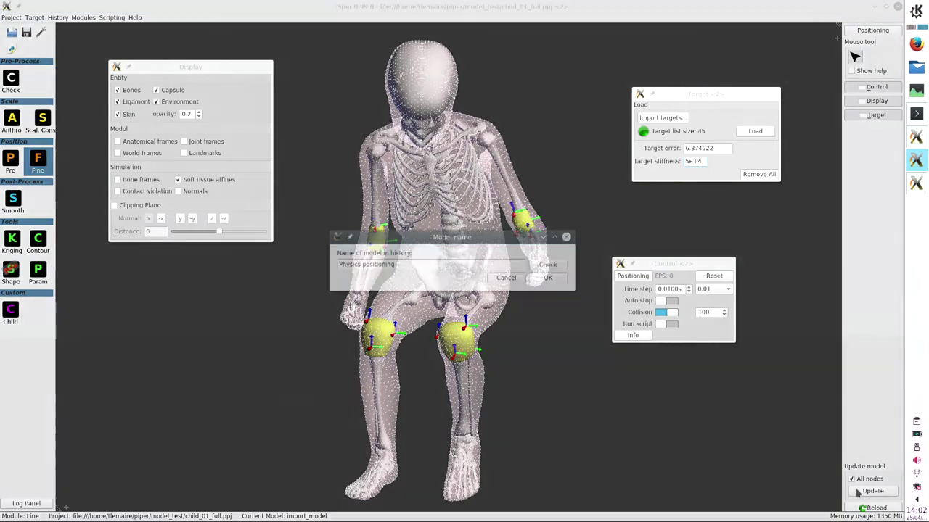
pyautogui.moveTo(403, 265); pyautogui.dragTo(329, 265)
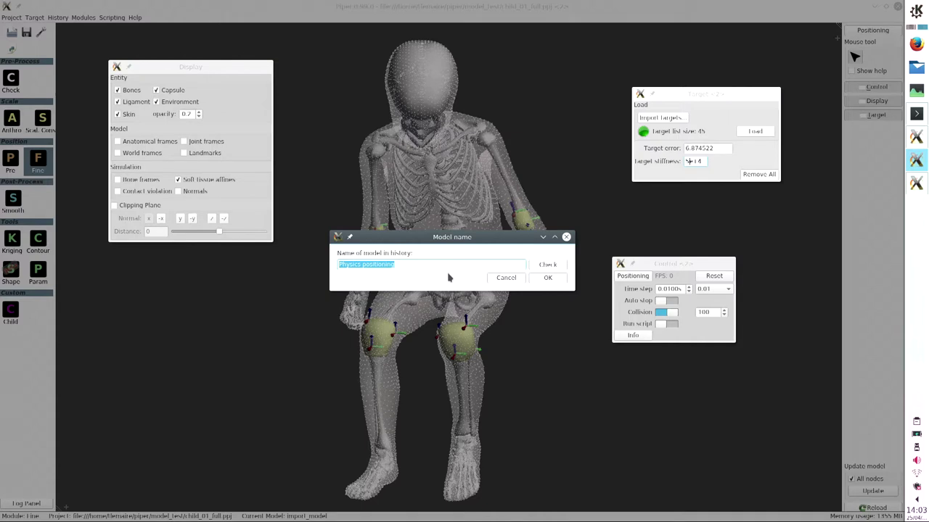
pyautogui.write('posi 1')
pyautogui.click(547, 278)
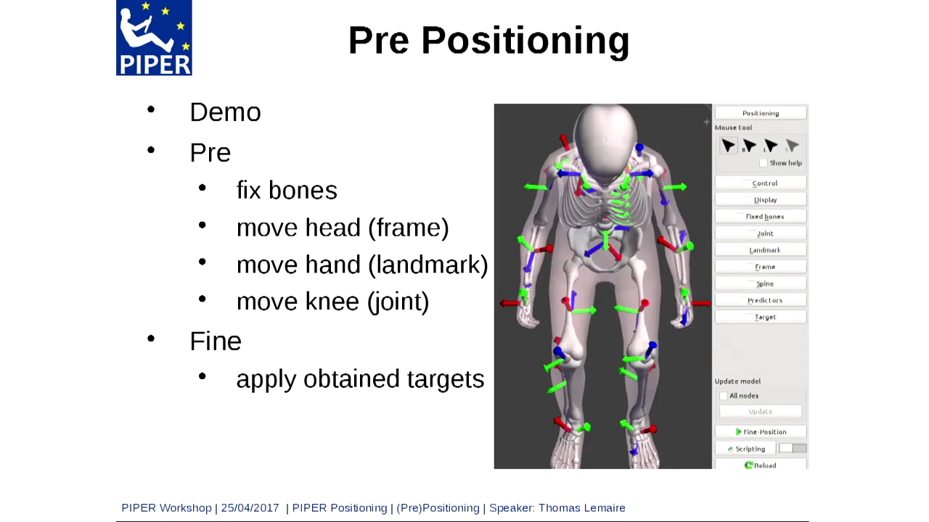
pyautogui.press('Right')
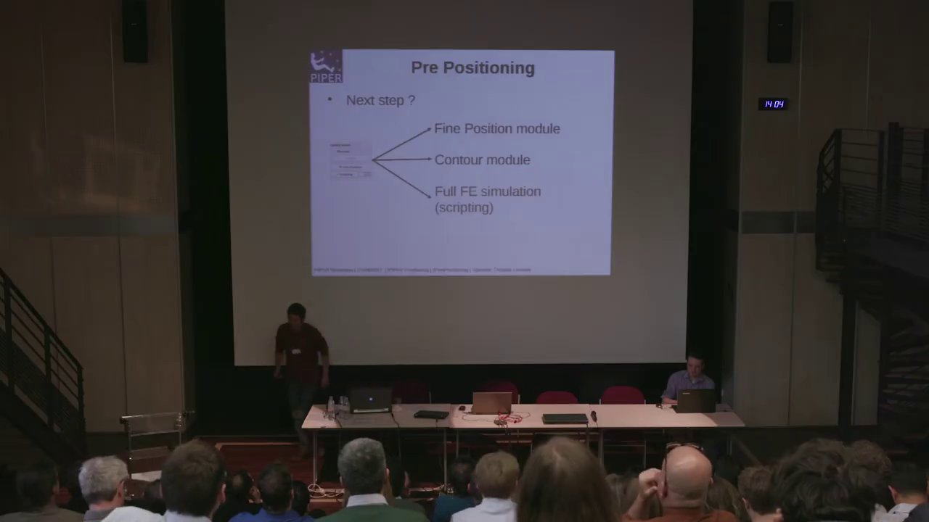